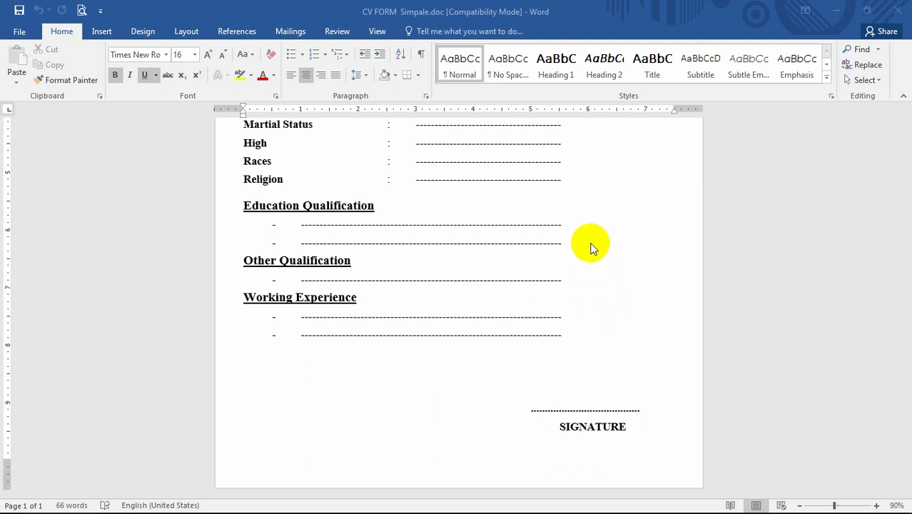
Review the CV form, then preview the signature photo IMG_20220624_102011.jpg from the desktop and return to the document
scroll(601, 230, up, 5)
scroll(601, 230, down, 3)
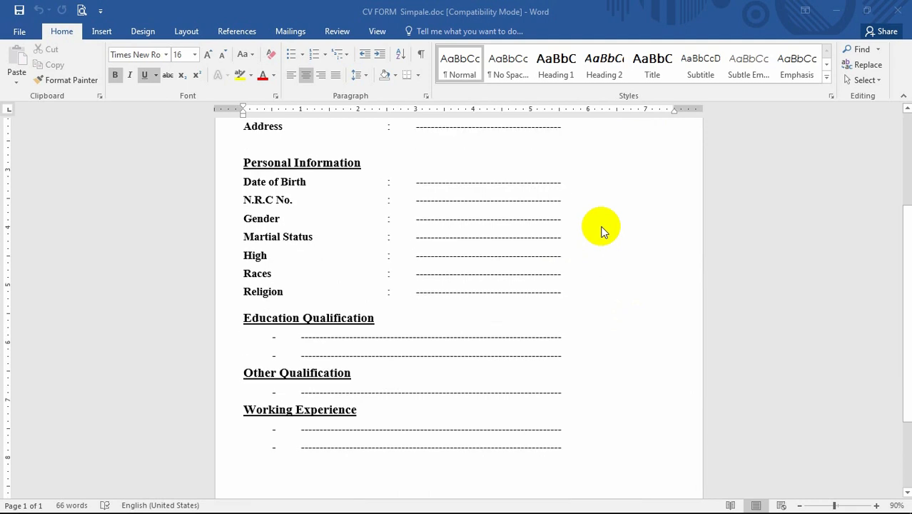
scroll(601, 230, down, 1)
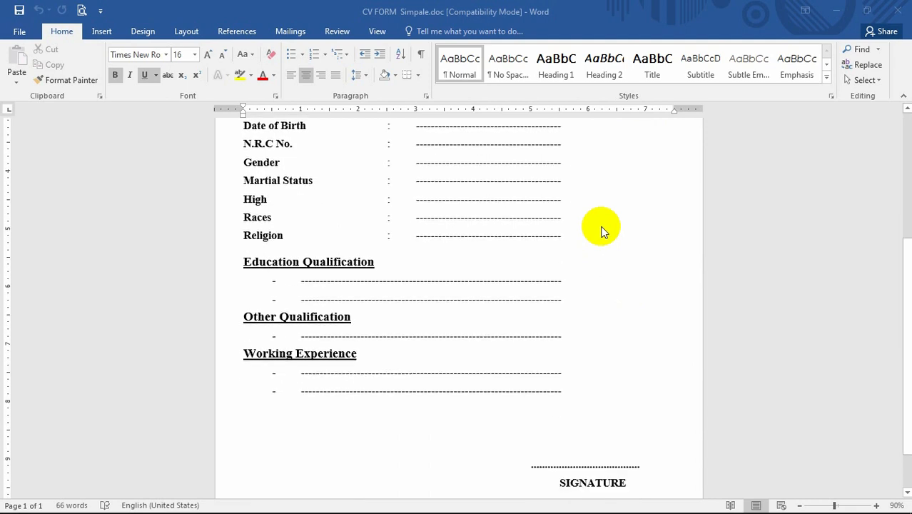
click(806, 10)
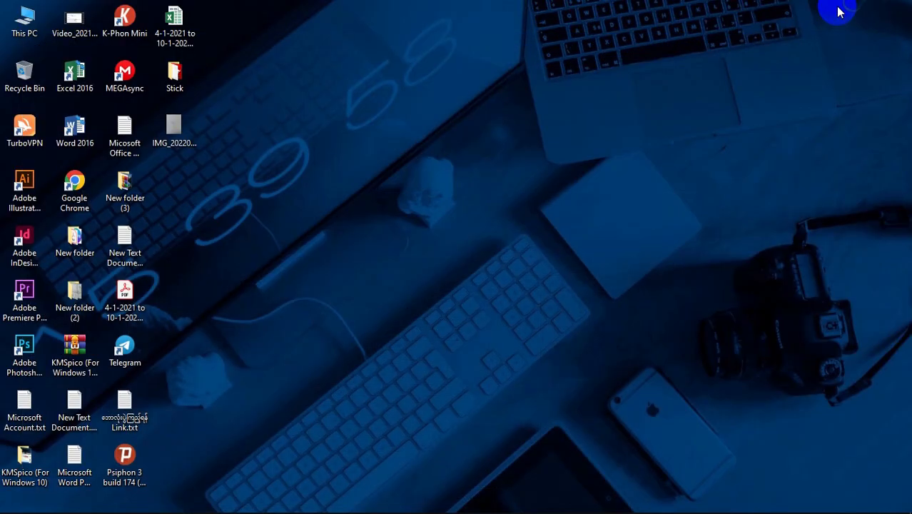
double_click(179, 123)
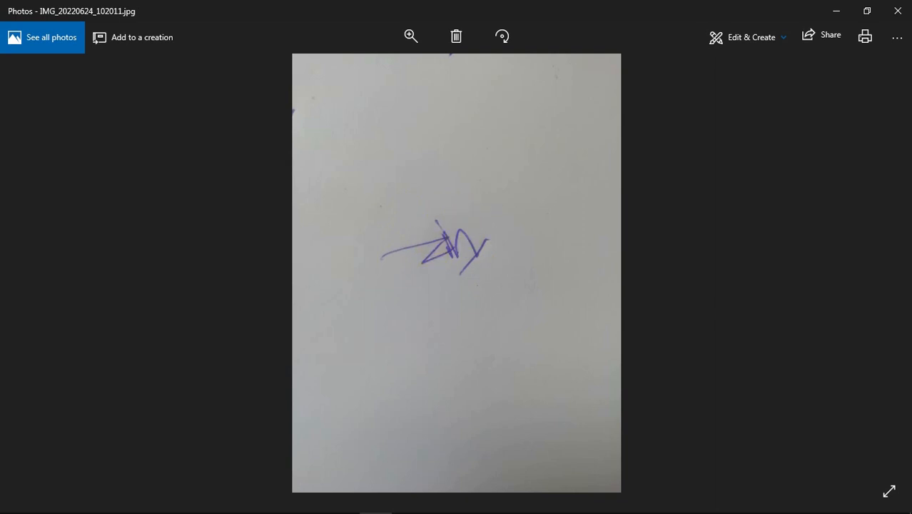
click(898, 10)
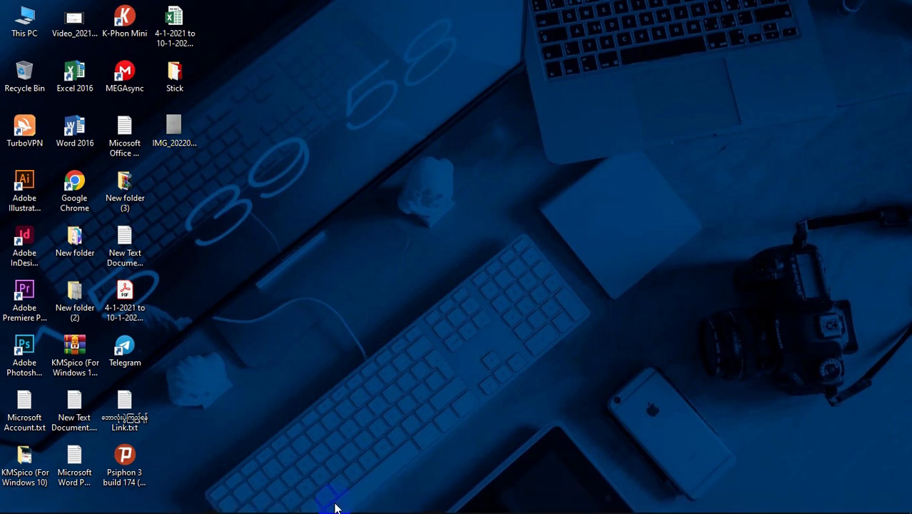
mouse_move(315, 505)
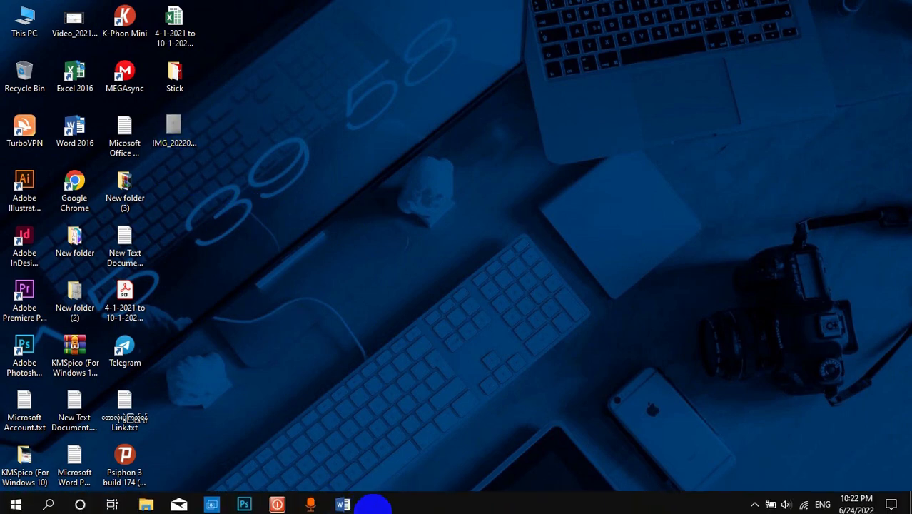
click(345, 503)
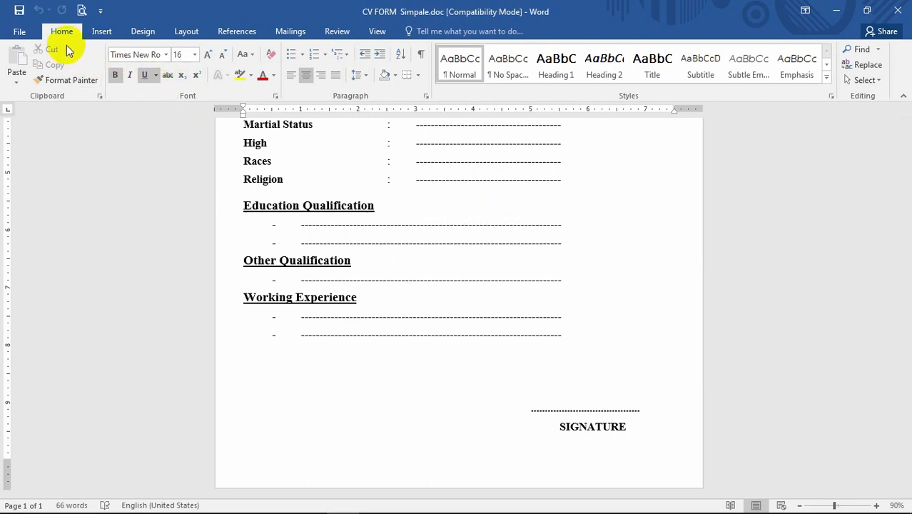
click(103, 34)
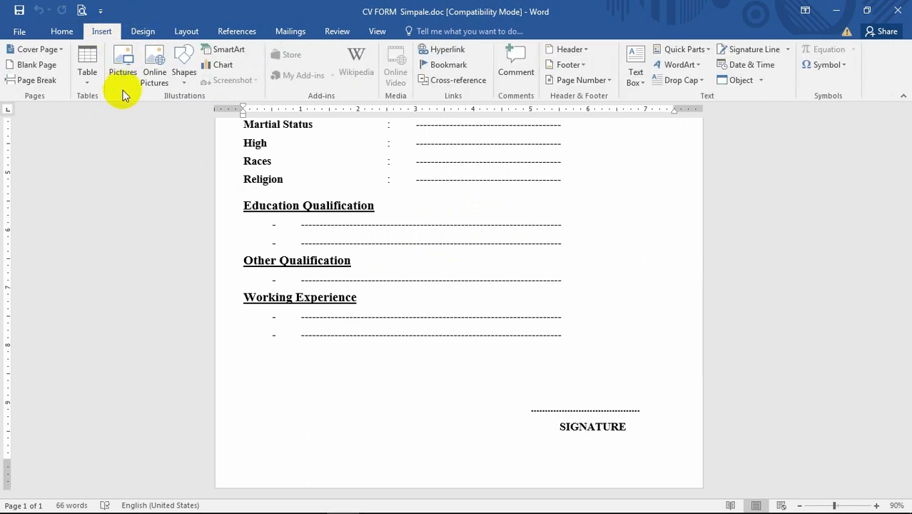
click(123, 65)
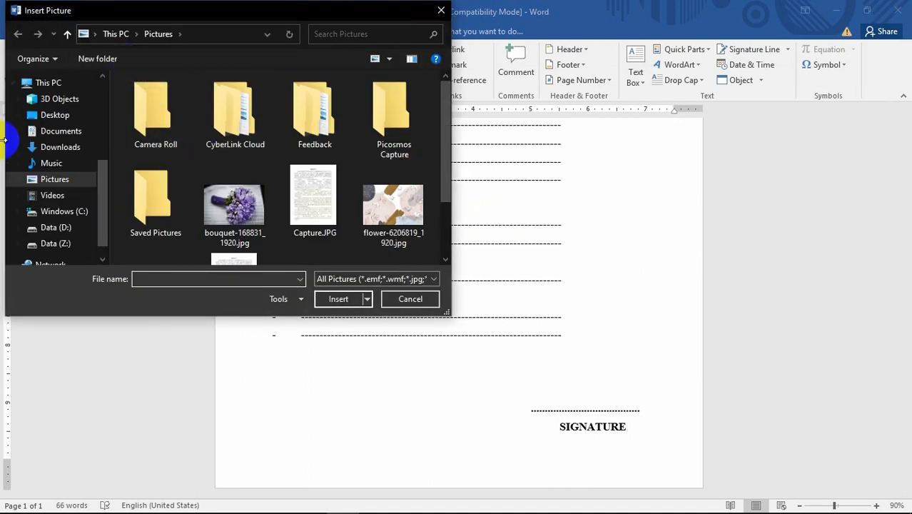
scroll(61, 179, up, 4)
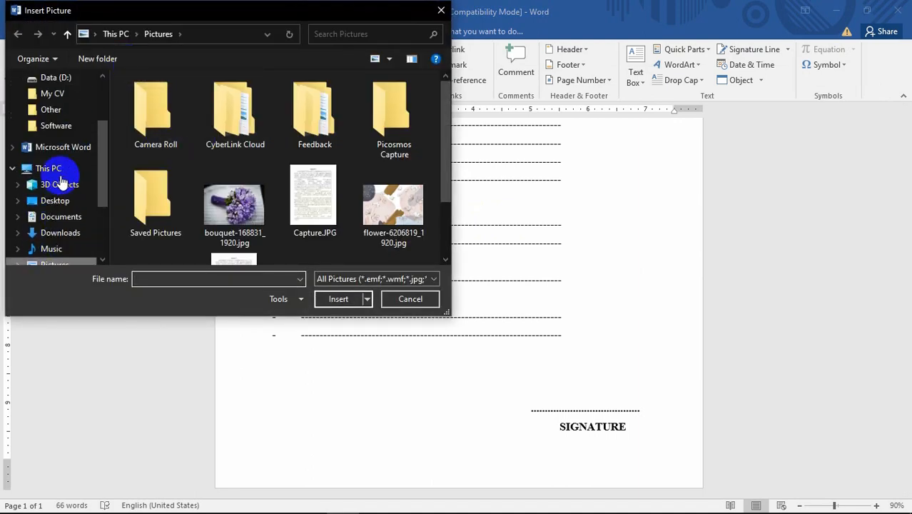
click(49, 112)
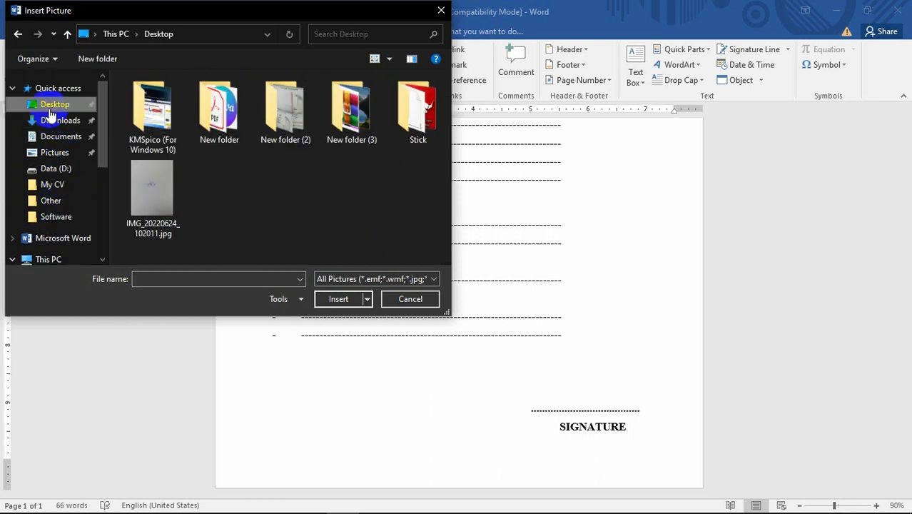
click(140, 188)
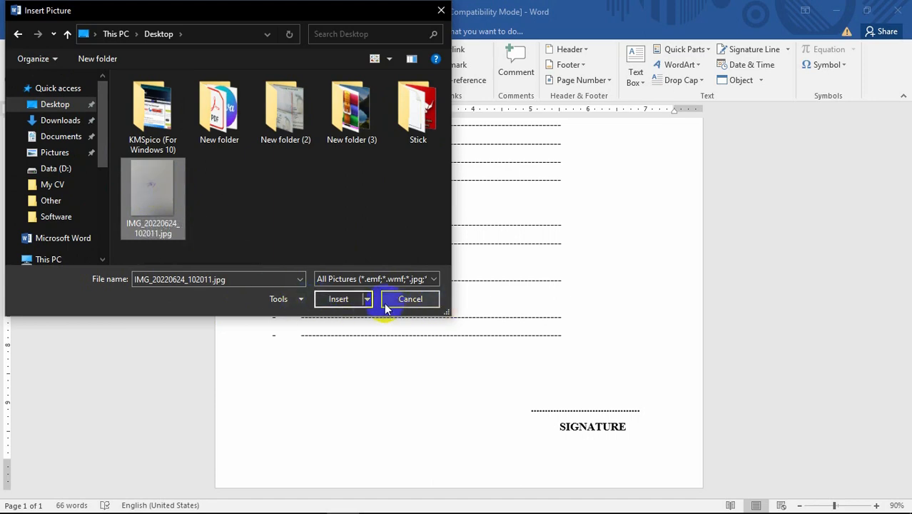
click(411, 299)
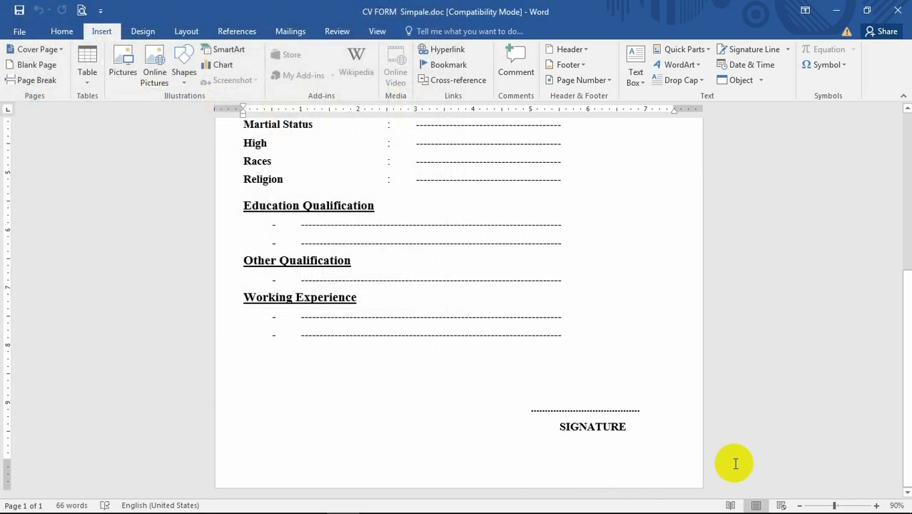
Add two new lines after SIGNATURE to start a blank second page
click(630, 429)
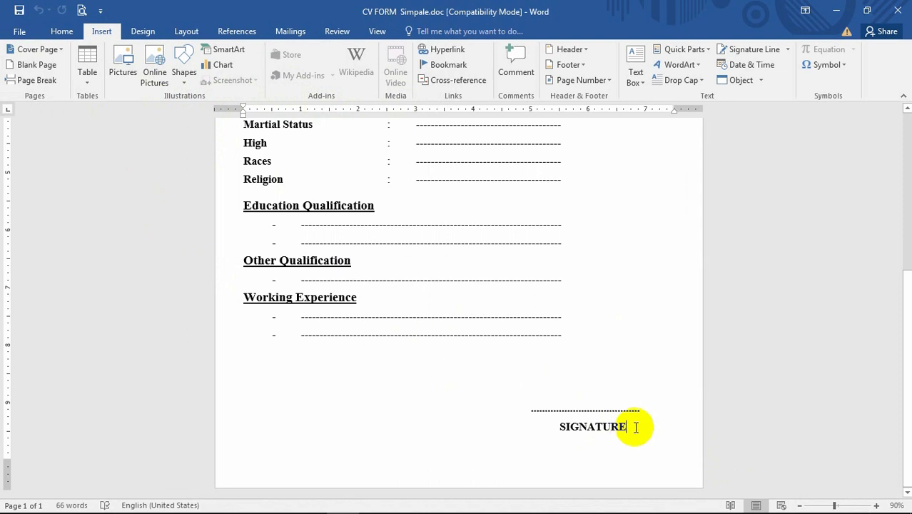
key(Return)
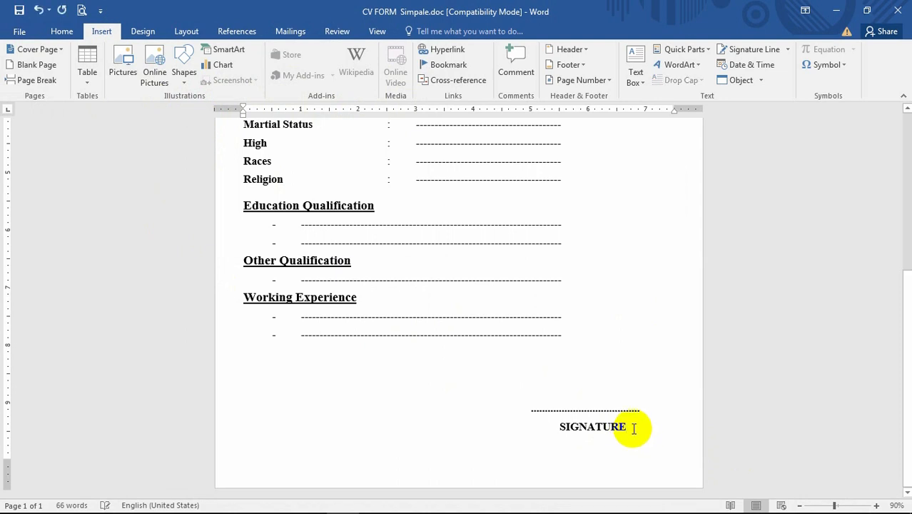
key(Return)
scroll(589, 411, down, 5)
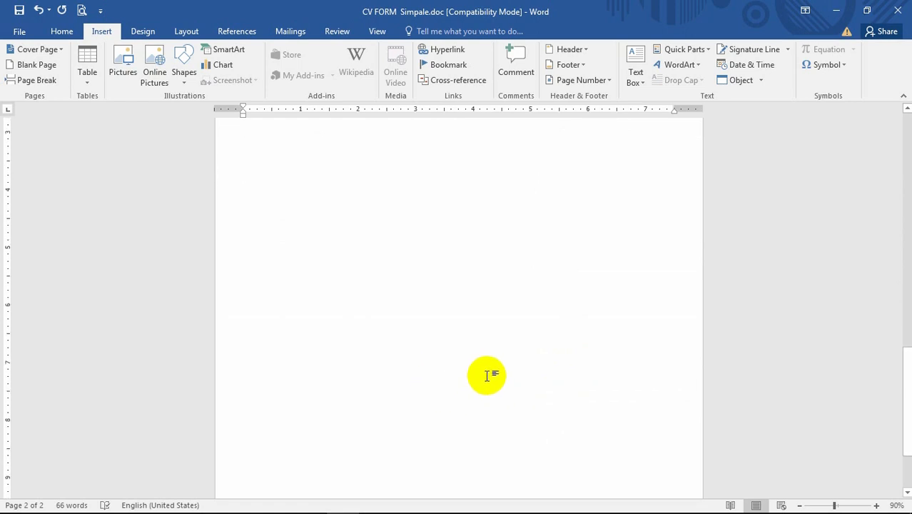
scroll(338, 269, up, 1)
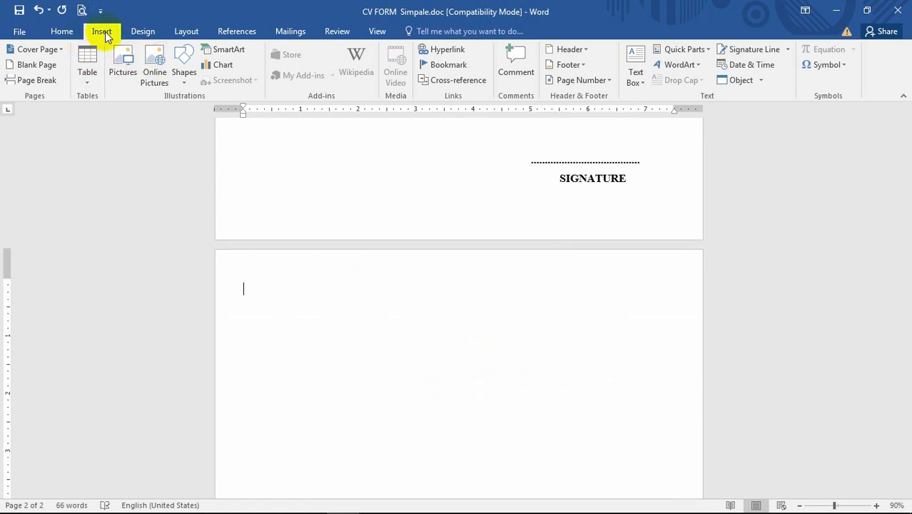
Insert the picture IMG_20220624_102011.jpg from the Desktop onto the new page
click(132, 66)
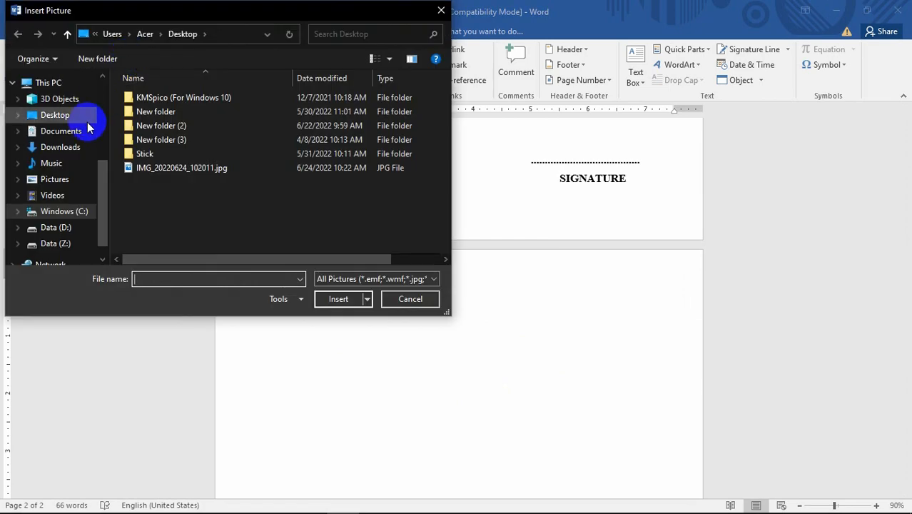
scroll(43, 117, up, 4)
click(54, 104)
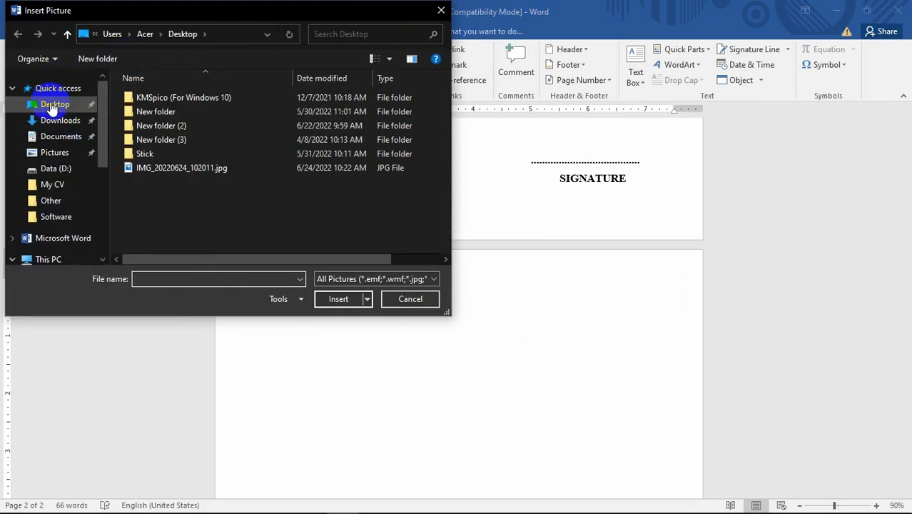
click(150, 187)
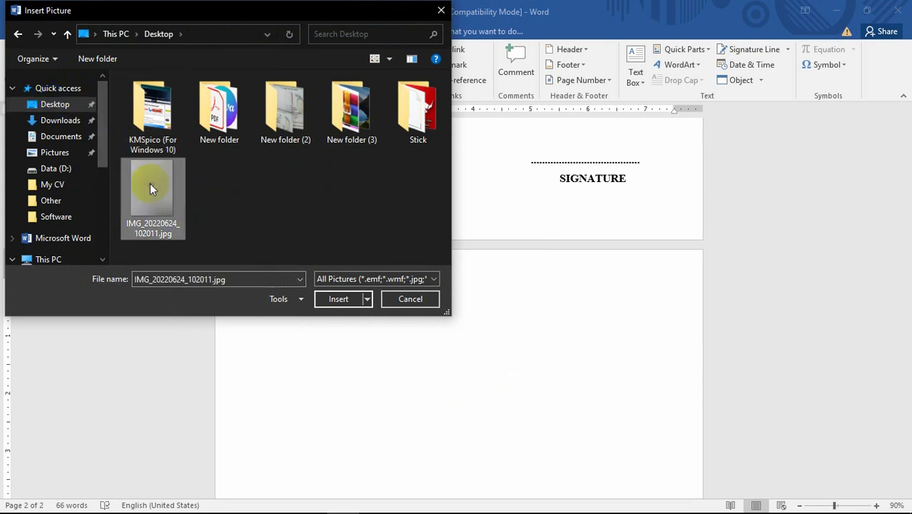
click(341, 299)
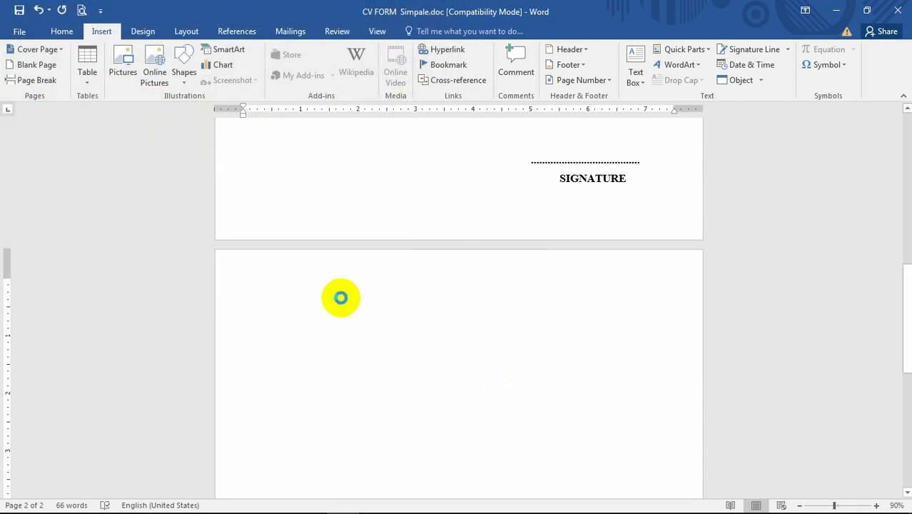
Set the inserted picture's text wrapping to Behind Text
scroll(372, 300, up, 3)
scroll(552, 294, down, 10)
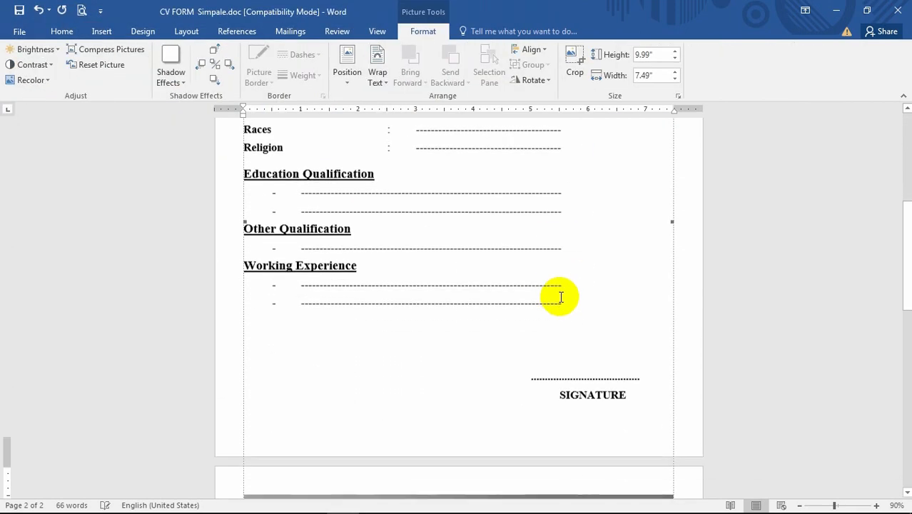
scroll(498, 307, up, 4)
scroll(503, 301, up, 3)
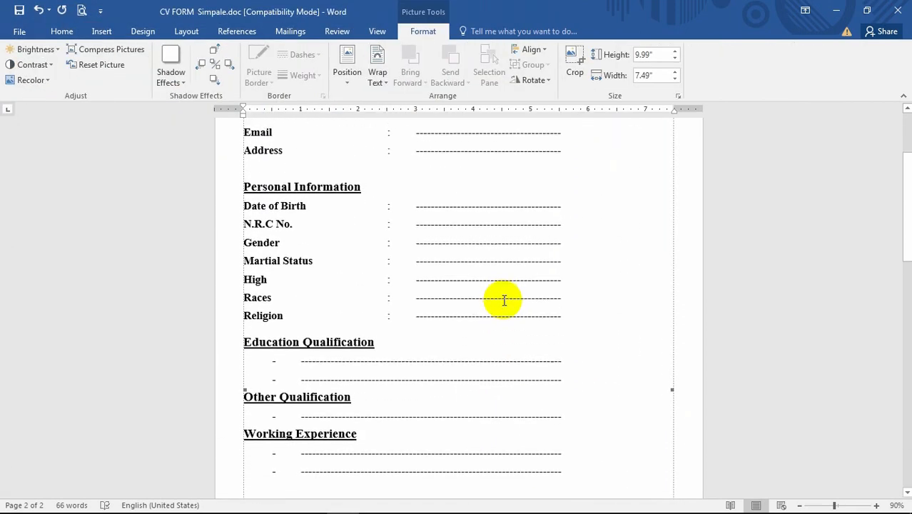
scroll(504, 300, down, 5)
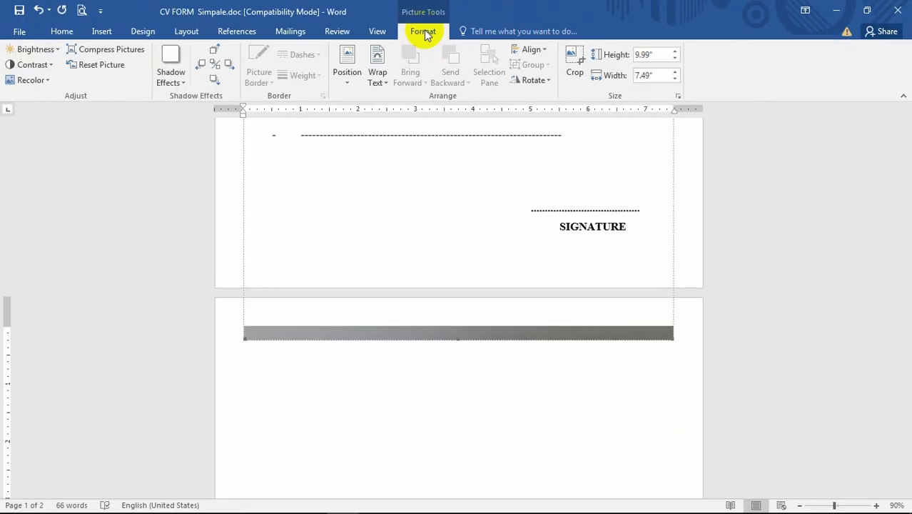
scroll(669, 210, up, 10)
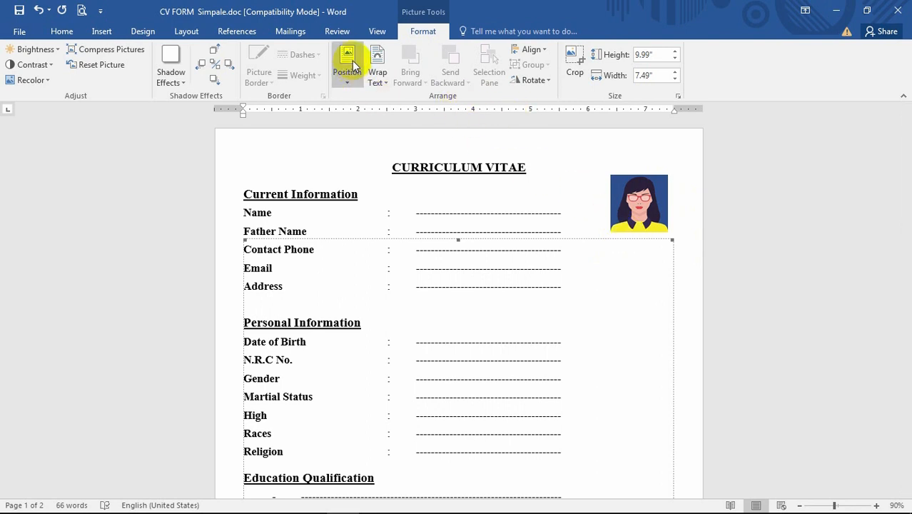
scroll(629, 221, down, 10)
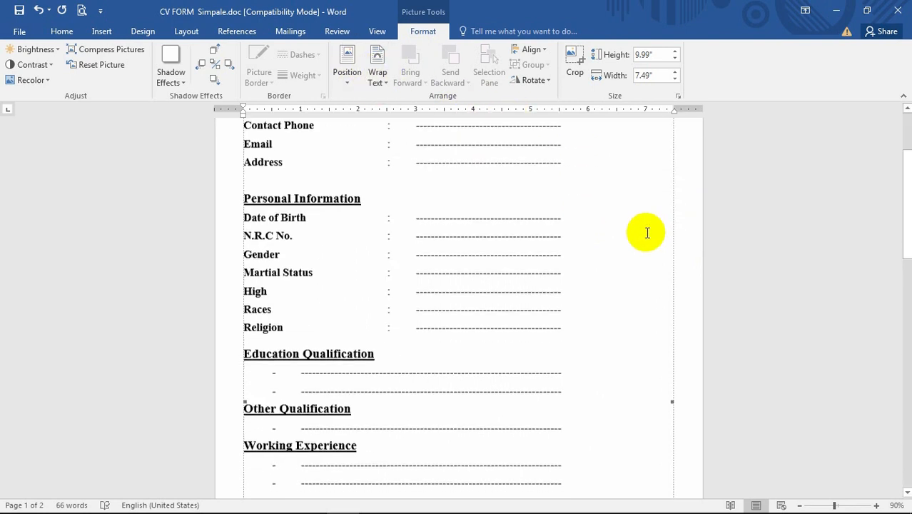
click(384, 83)
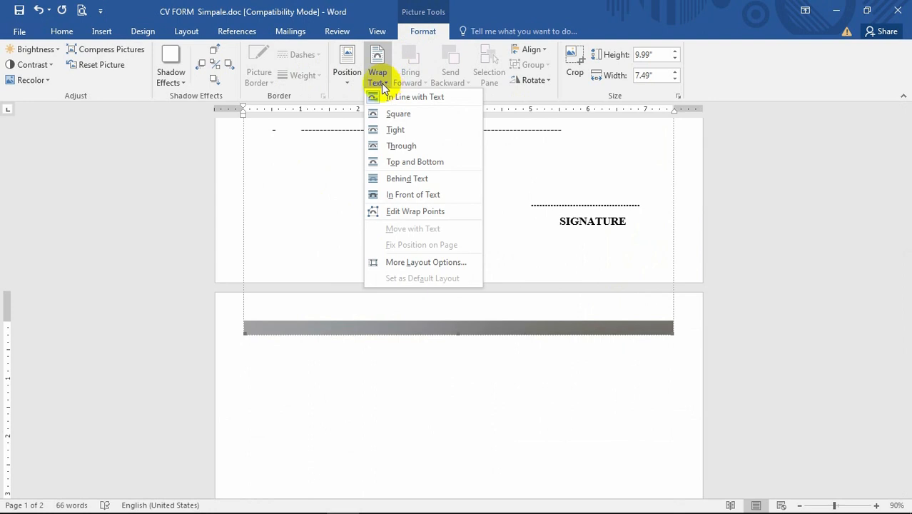
click(400, 179)
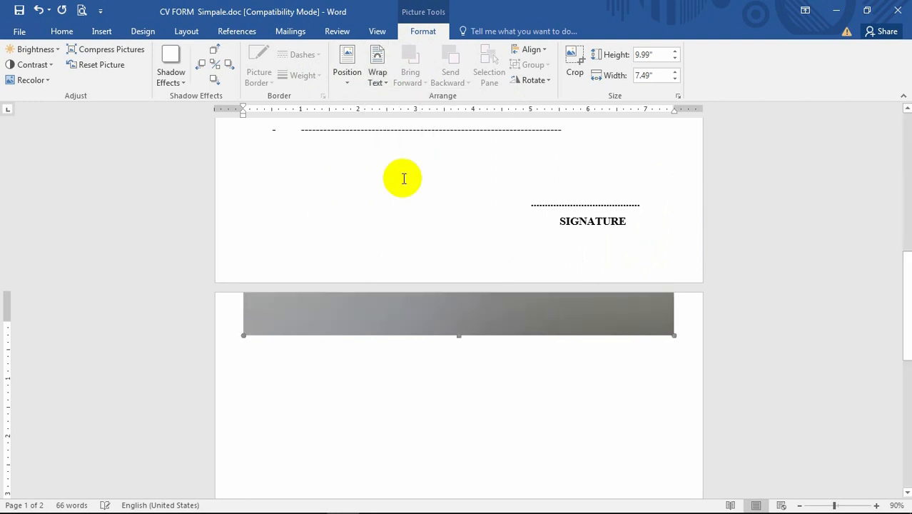
Move the signature picture down onto the second page
scroll(510, 194, down, 3)
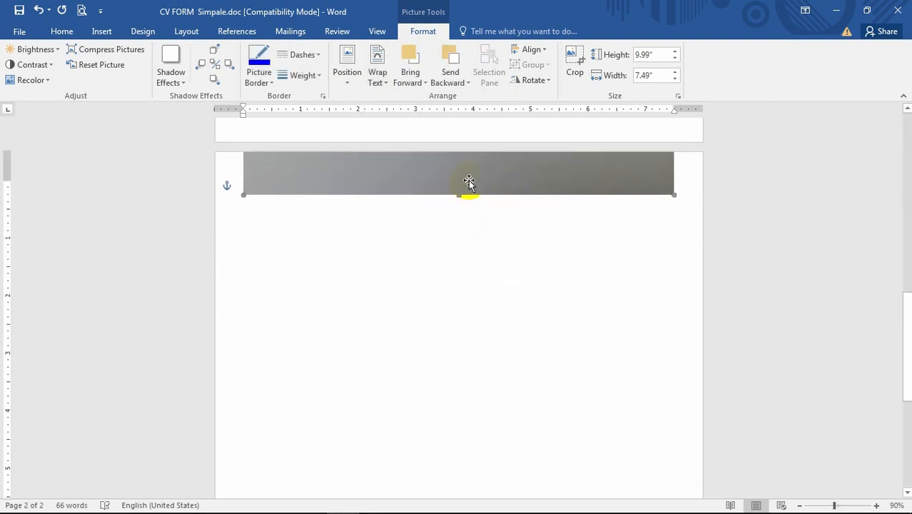
drag(468, 173, 457, 418)
mouse_move(423, 208)
mouse_down()
mouse_move(442, 381)
mouse_move(429, 421)
mouse_up()
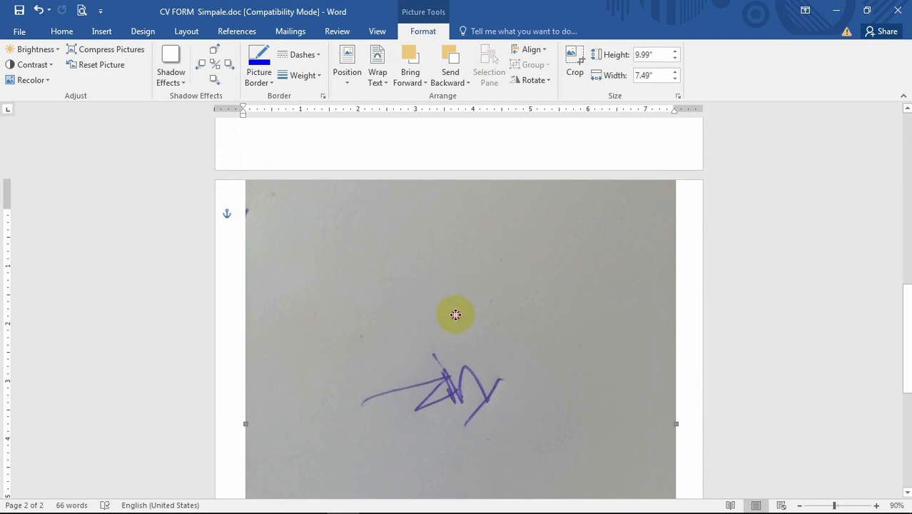
drag(456, 315, 439, 370)
scroll(566, 319, down, 3)
scroll(571, 319, down, 3)
scroll(574, 319, up, 5)
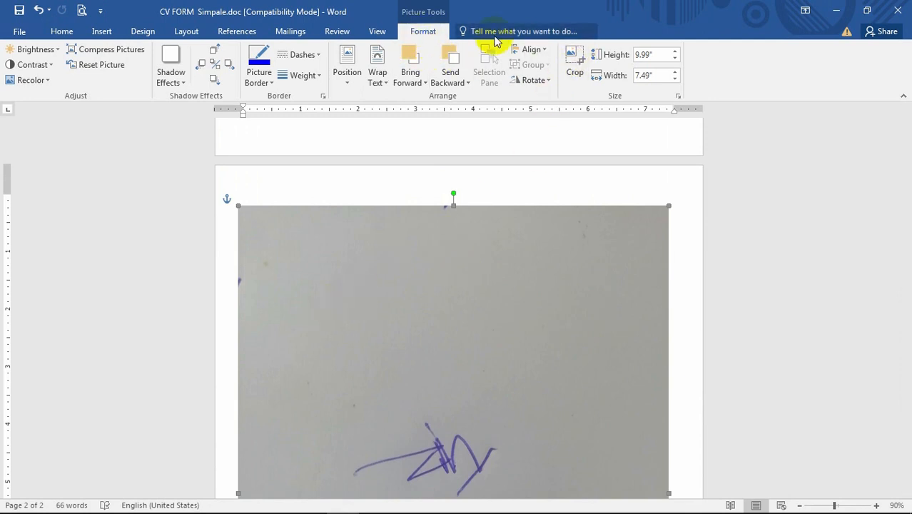
Crop the signature picture by trimming its top, right and bottom edges in toward the signature
click(576, 59)
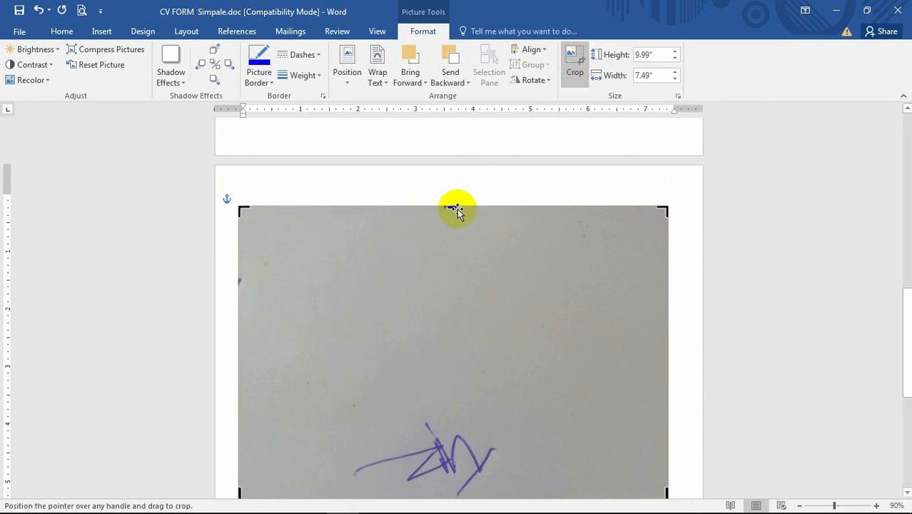
drag(454, 207, 452, 336)
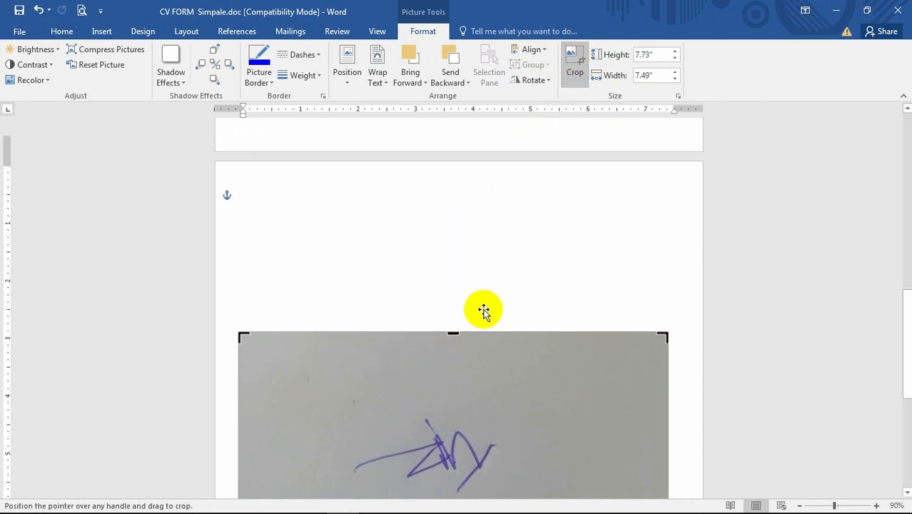
scroll(500, 228, down, 2)
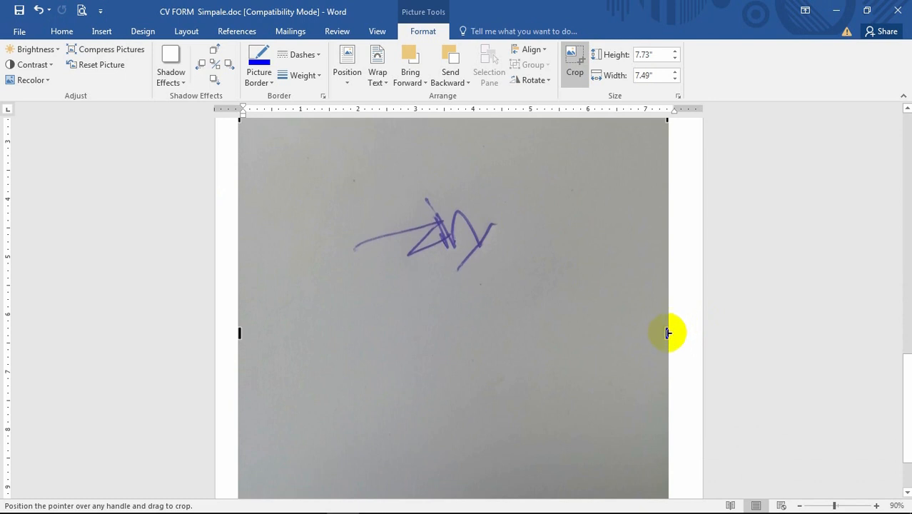
drag(663, 333, 535, 340)
scroll(535, 340, down, 2)
drag(387, 471, 403, 251)
scroll(444, 277, up, 3)
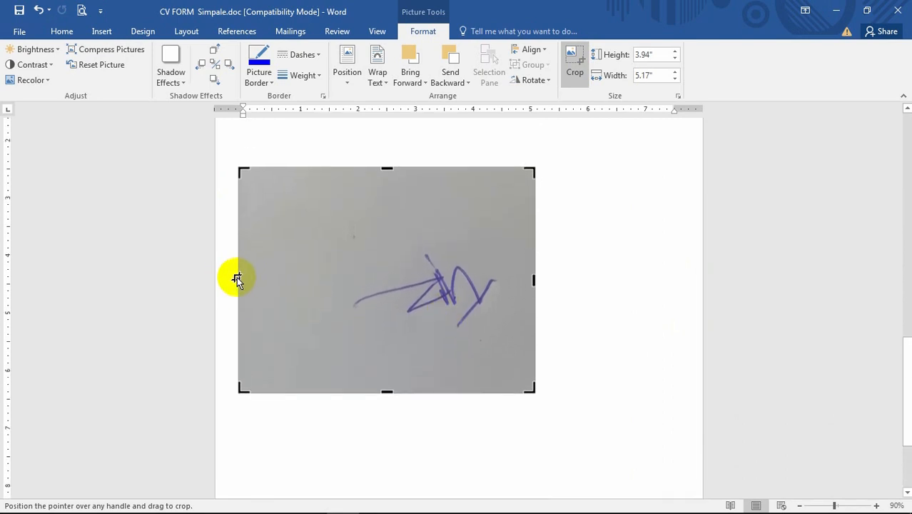
Tighten the crop from all sides to about 1.71 x 2.84 inches around the signature and finish cropping
drag(238, 278, 334, 275)
drag(434, 166, 434, 241)
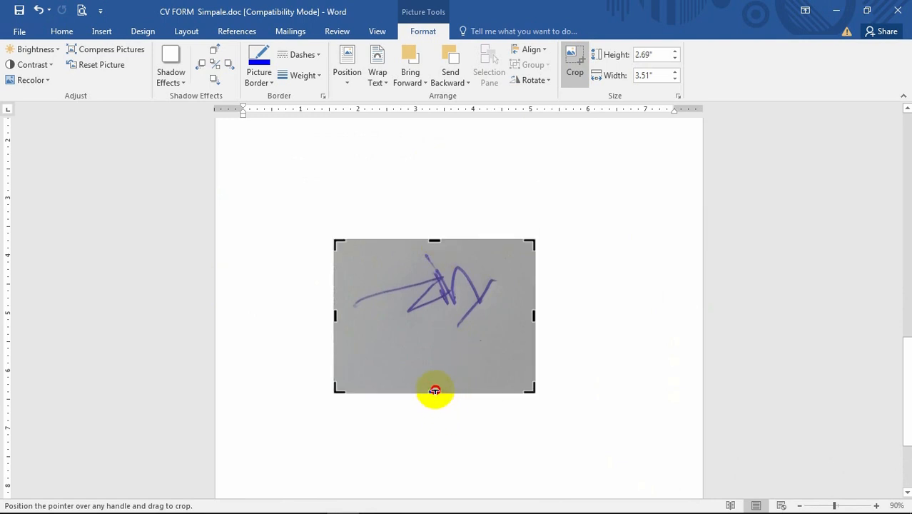
drag(434, 390, 448, 337)
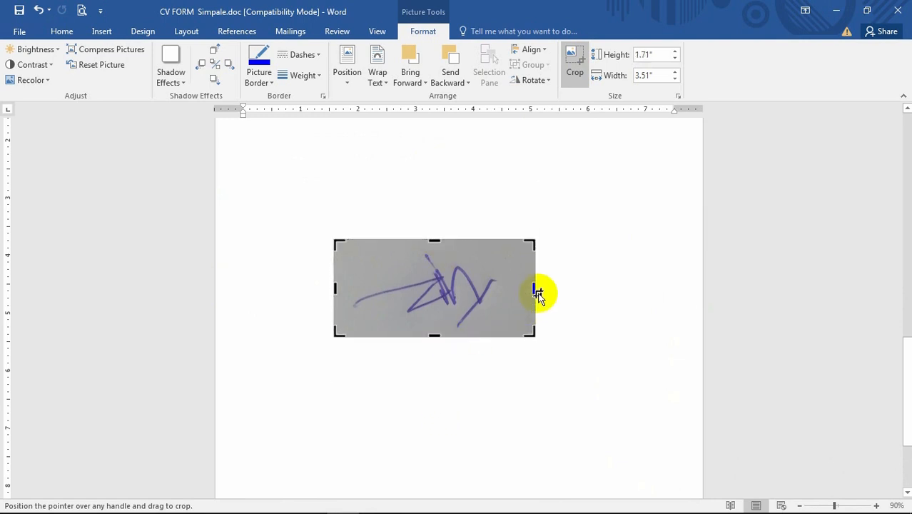
drag(535, 287, 507, 285)
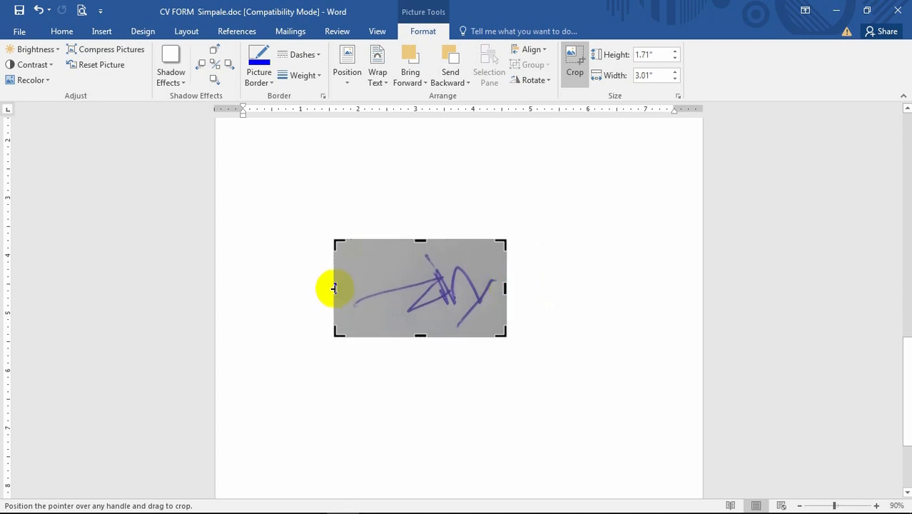
drag(340, 288, 344, 287)
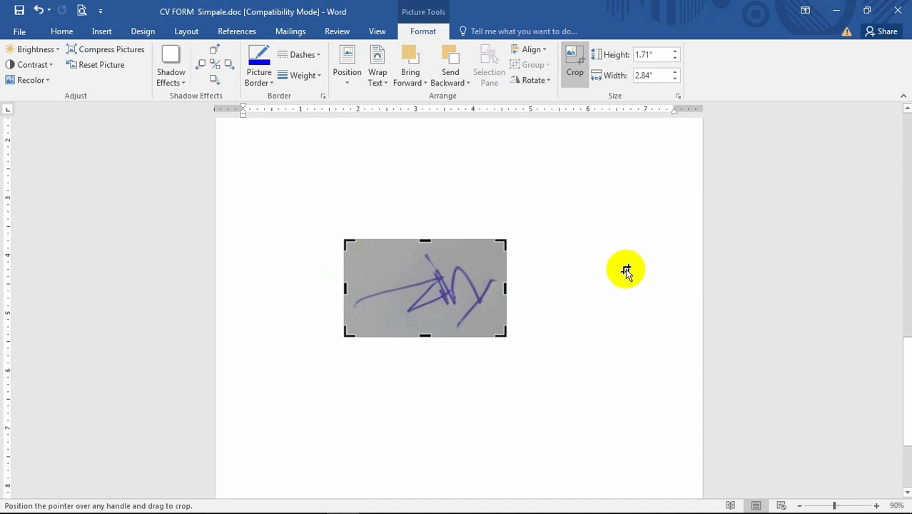
click(621, 270)
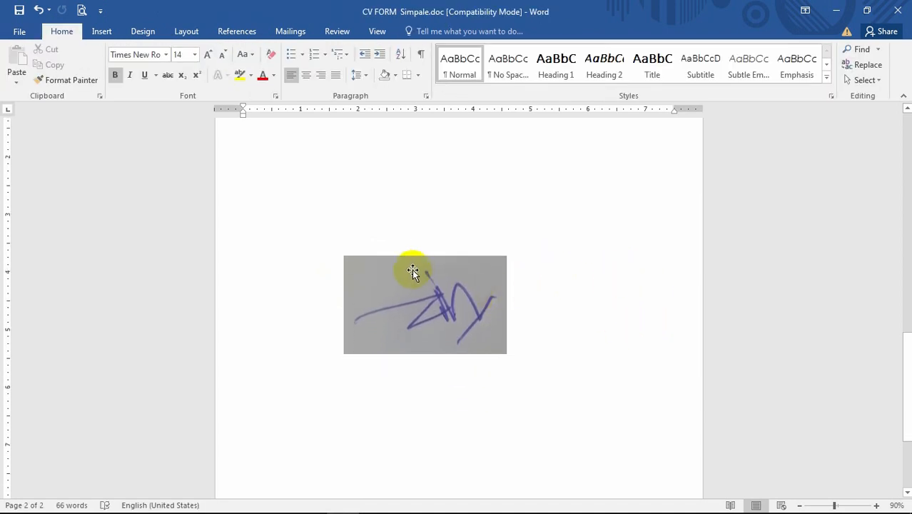
Set the picture's brightness to +20% and its contrast to 0% (Normal)
click(404, 275)
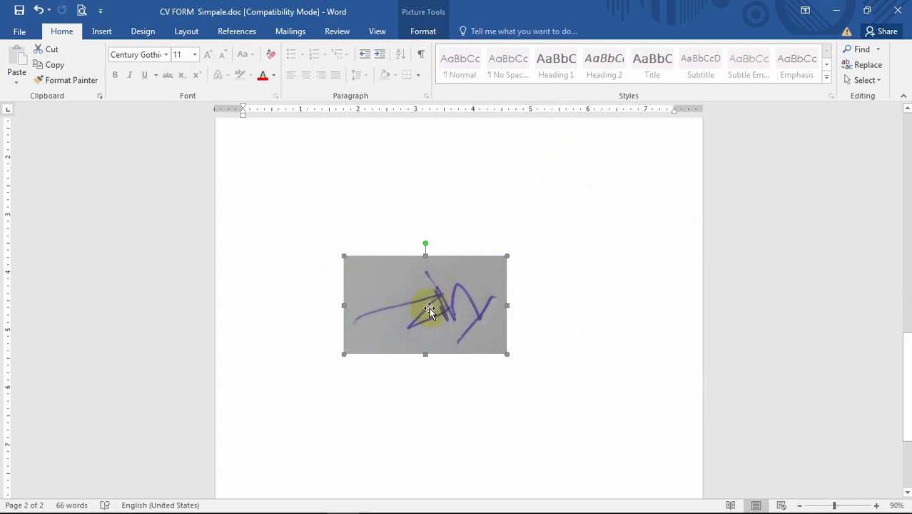
click(422, 32)
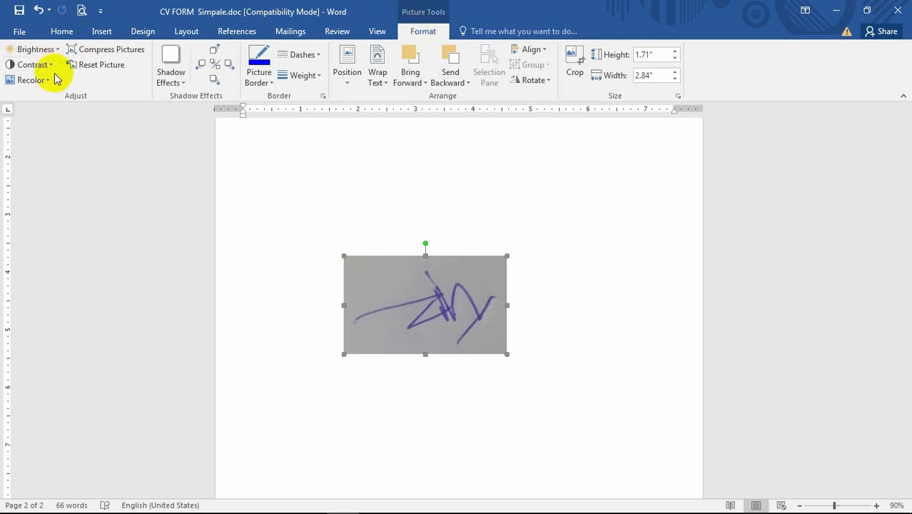
click(57, 50)
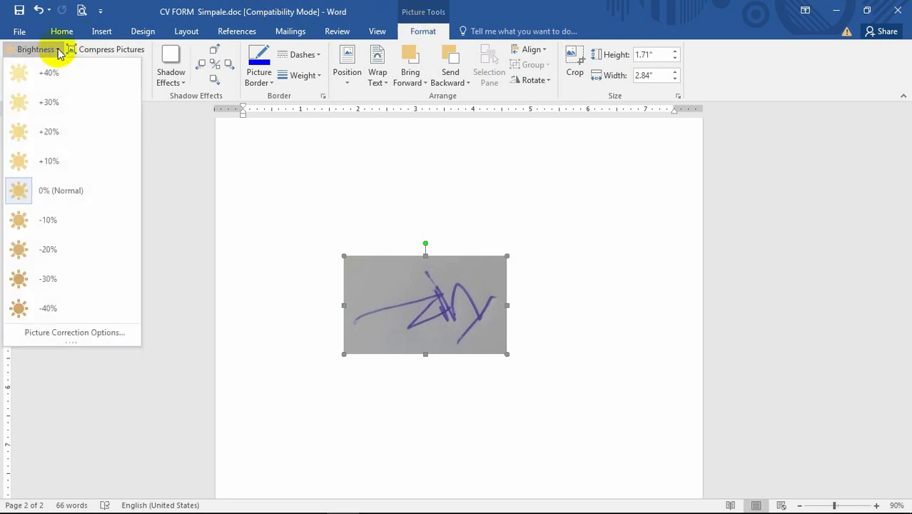
click(57, 136)
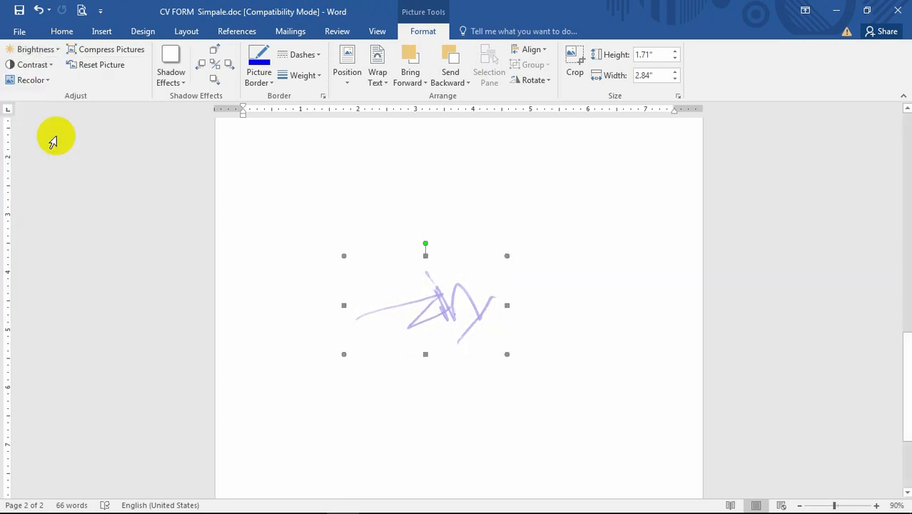
click(51, 68)
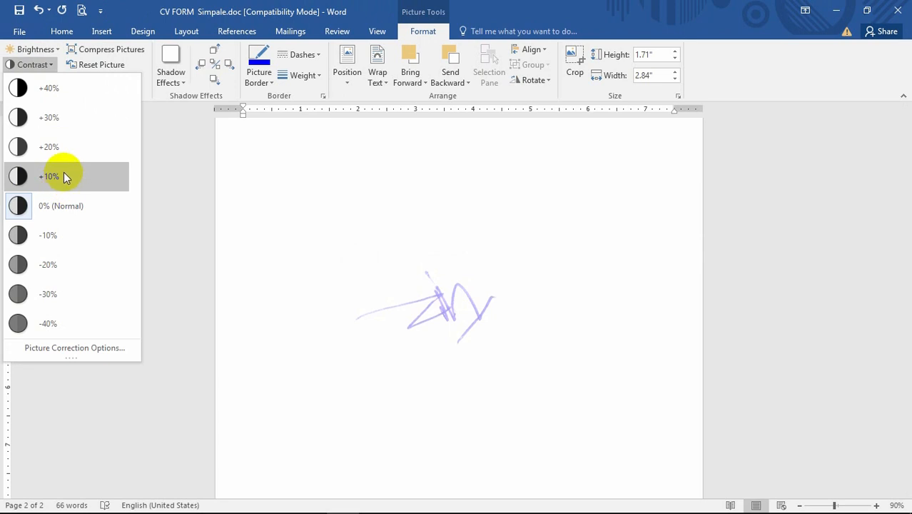
click(62, 208)
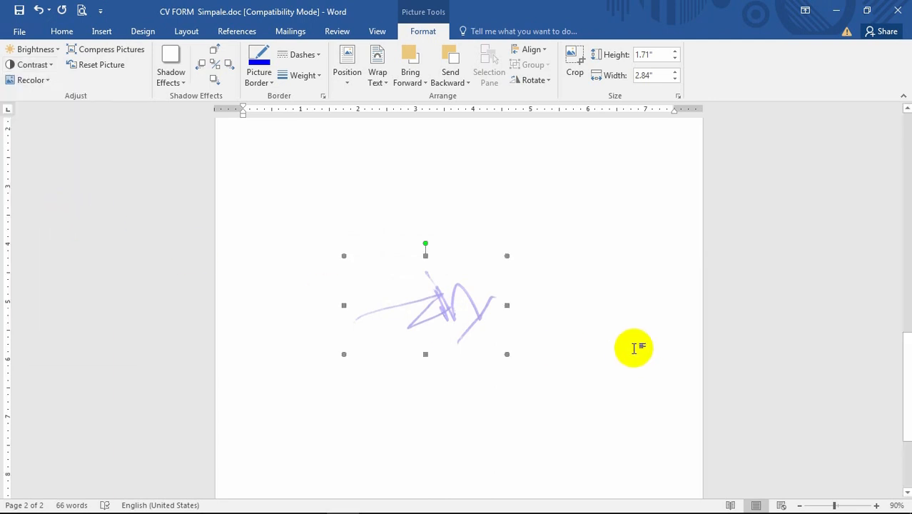
scroll(635, 347, down, 2)
scroll(605, 339, up, 4)
click(605, 340)
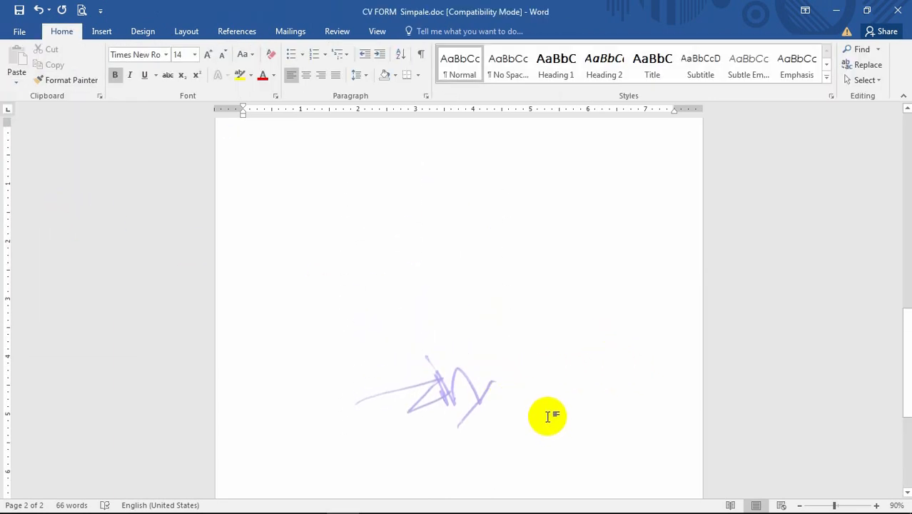
scroll(514, 389, down, 3)
scroll(464, 343, up, 3)
scroll(444, 319, up, 3)
scroll(444, 319, down, 5)
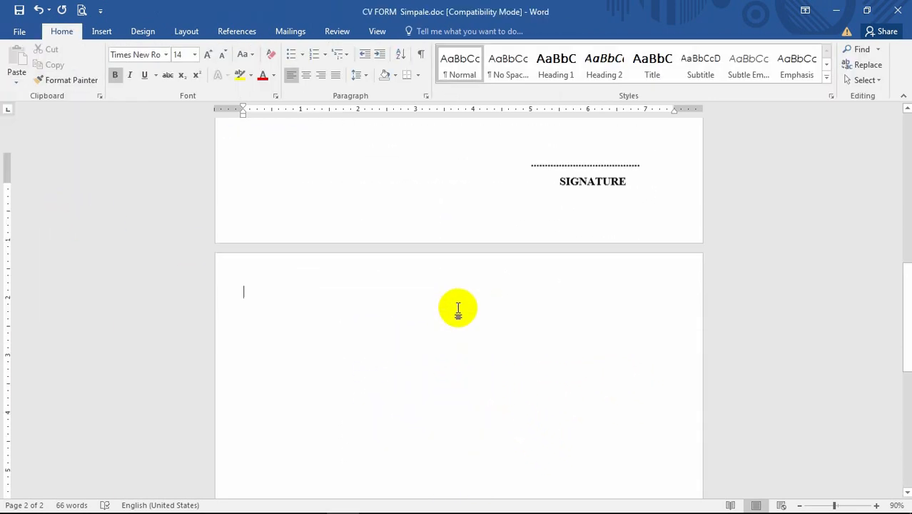
Undo the brightness adjustment on the signature picture
click(443, 330)
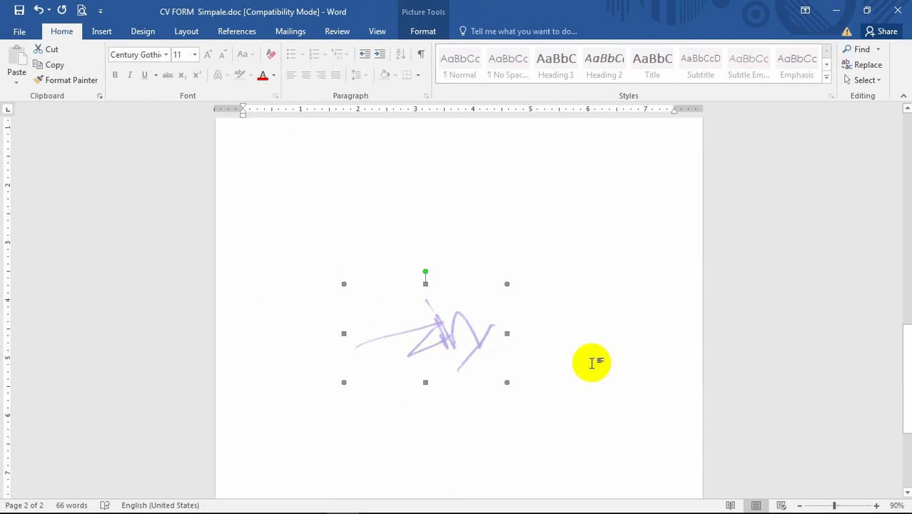
key(ctrl+z)
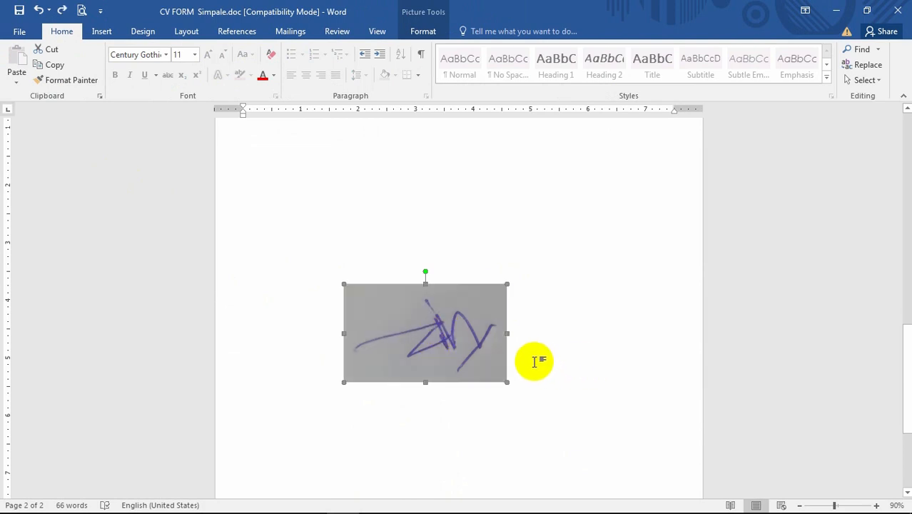
Recolor the signature picture as Black and White
drag(408, 331, 416, 319)
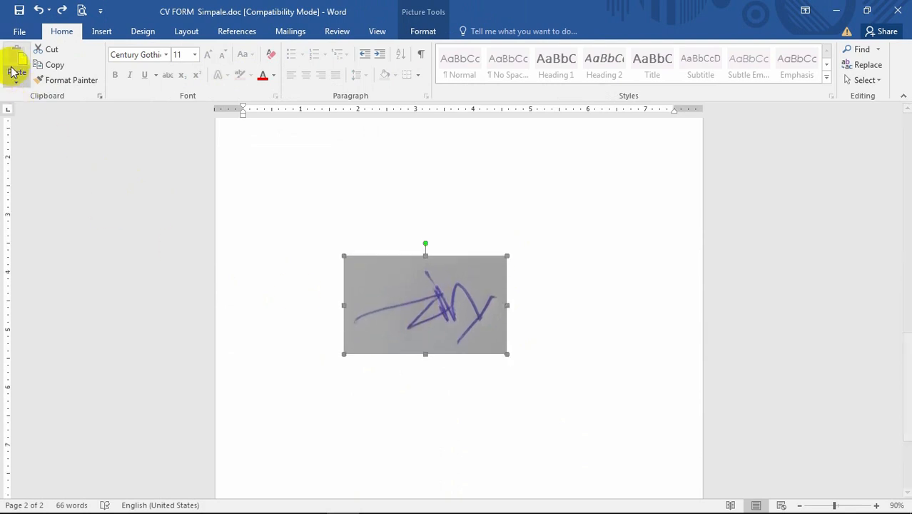
click(420, 32)
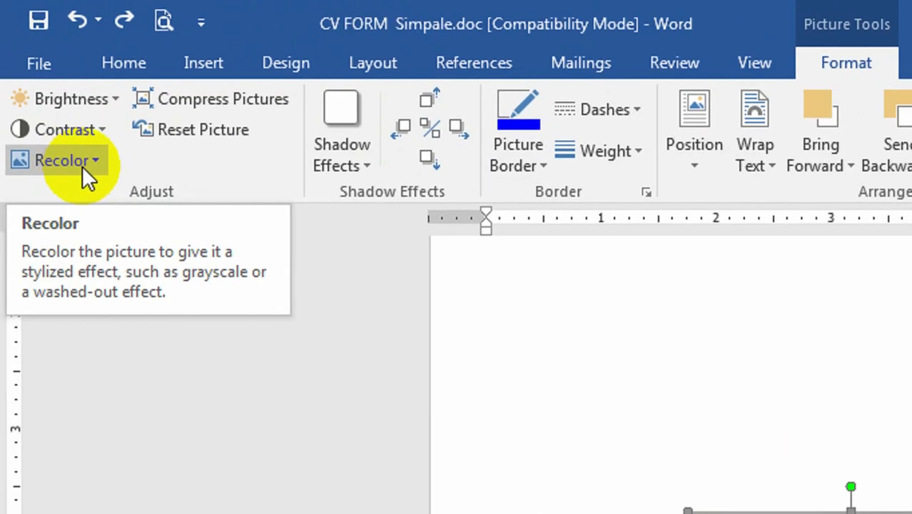
click(42, 83)
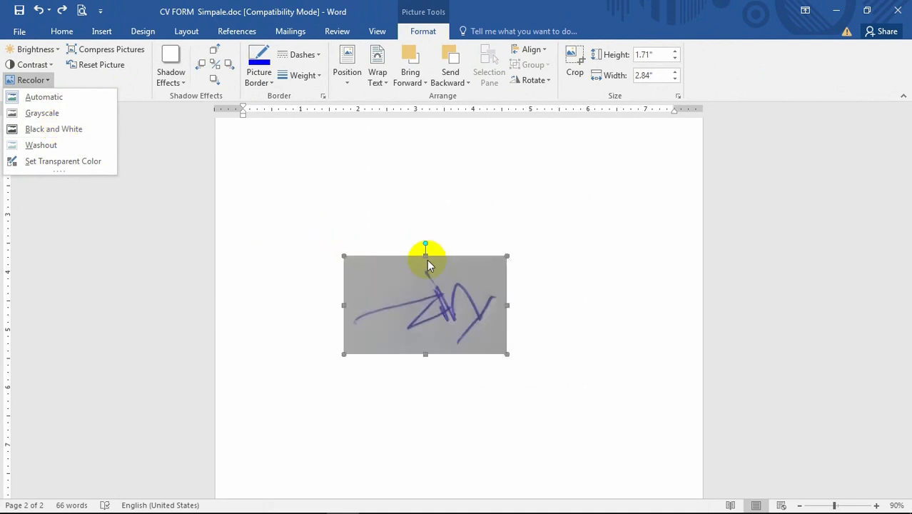
click(57, 130)
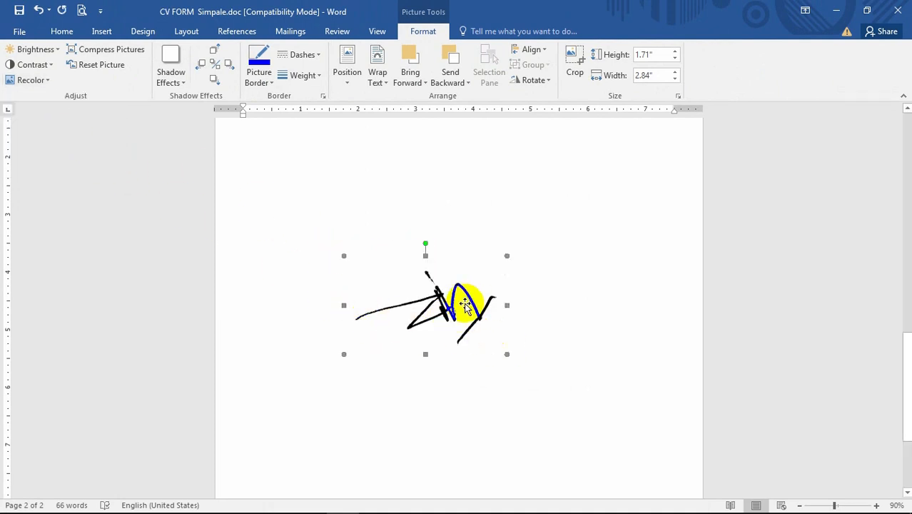
Move the black-and-white signature picture up toward the top of the second page
scroll(483, 326, up, 2)
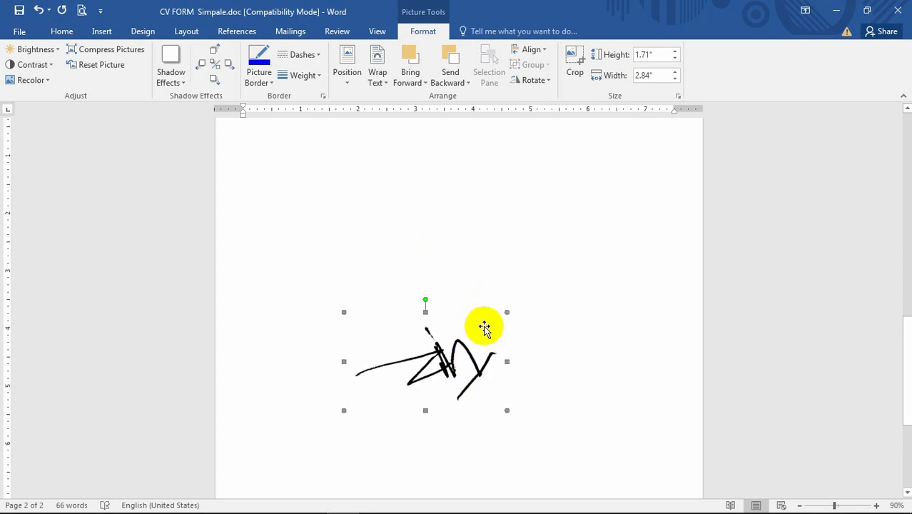
scroll(492, 347, down, 3)
scroll(444, 277, up, 1)
scroll(444, 275, down, 3)
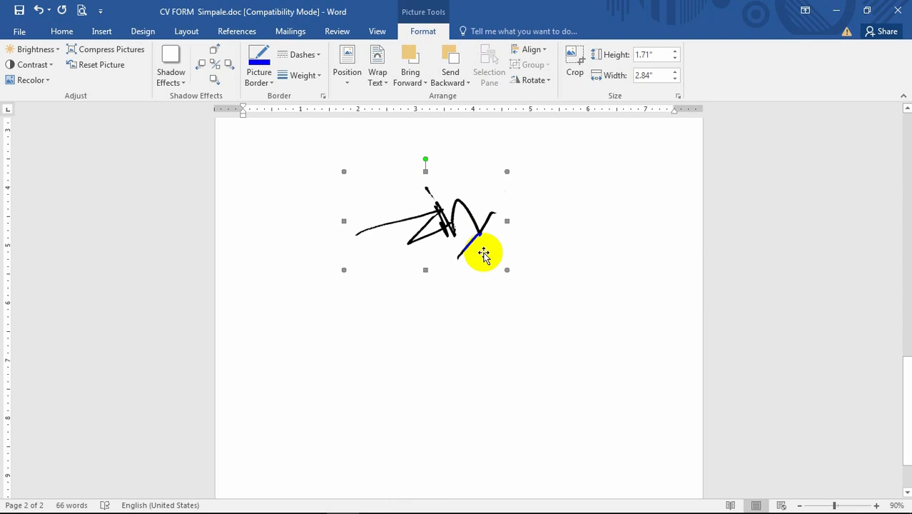
scroll(484, 252, up, 4)
scroll(523, 310, up, 2)
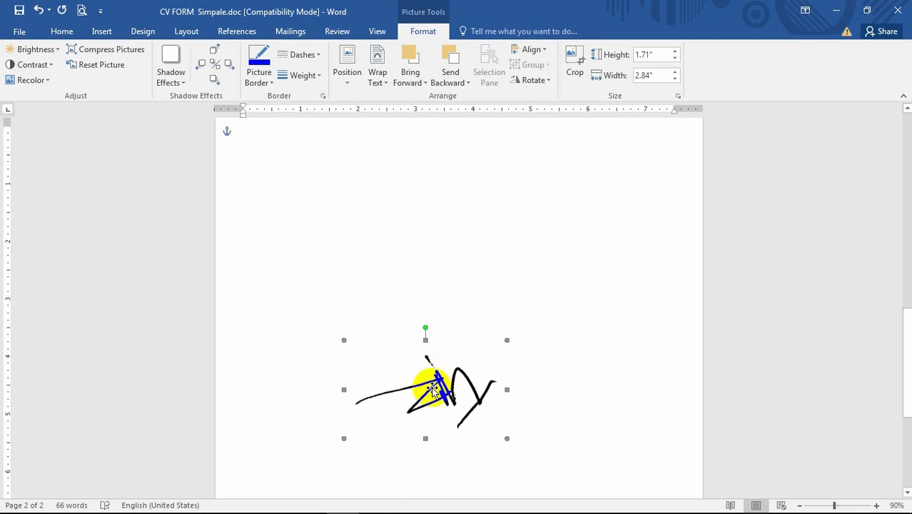
drag(433, 387, 496, 180)
scroll(546, 285, up, 6)
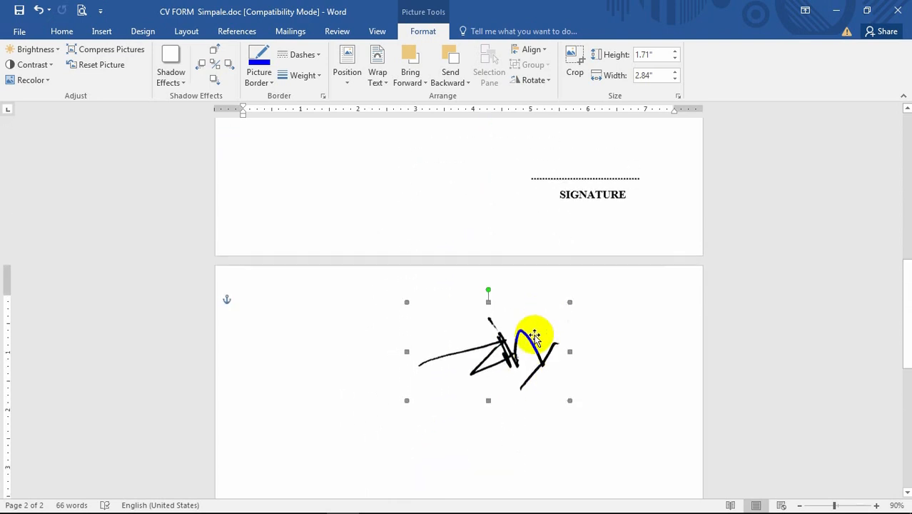
Resize the signature picture by its corner to about 1.3 x 2.16 inches
drag(570, 302, 530, 327)
scroll(562, 338, up, 4)
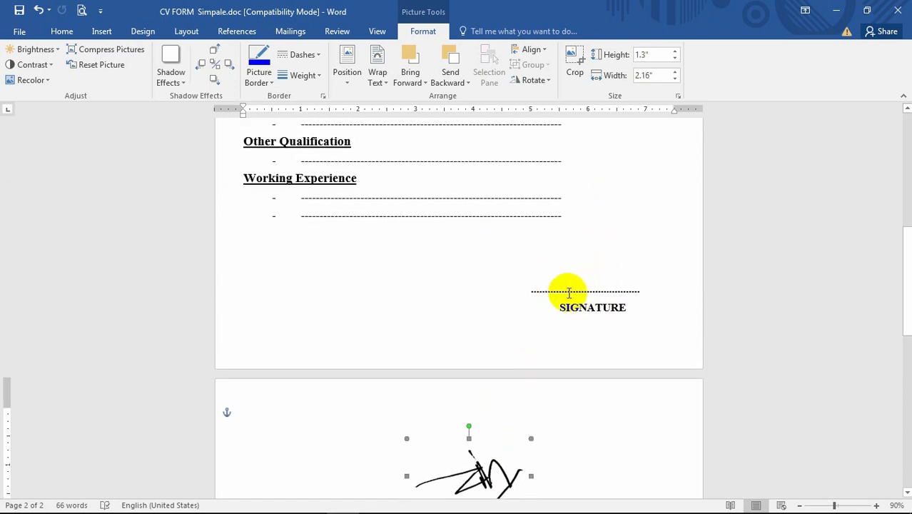
scroll(507, 401, down, 3)
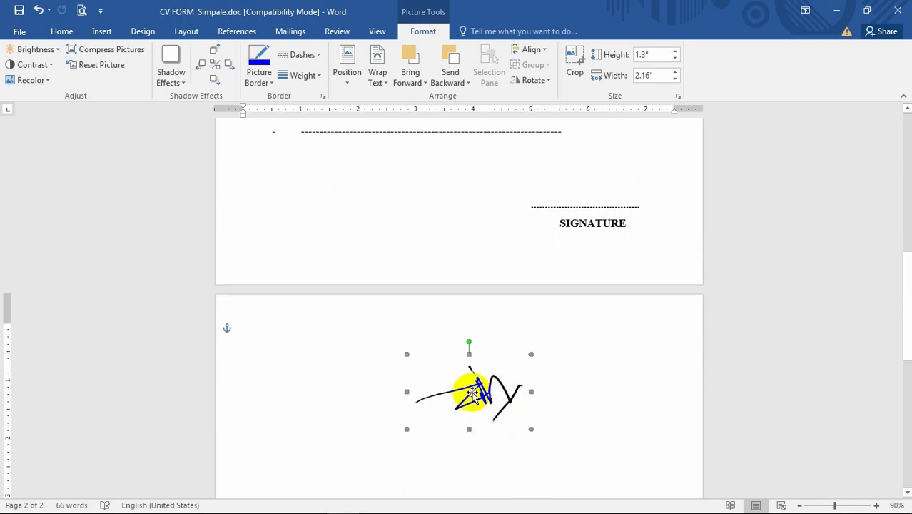
Move the signature picture onto the first page, above the dotted SIGNATURE line
mouse_move(473, 393)
mouse_down()
mouse_move(379, 310)
mouse_move(381, 192)
mouse_up()
scroll(392, 343, up, 6)
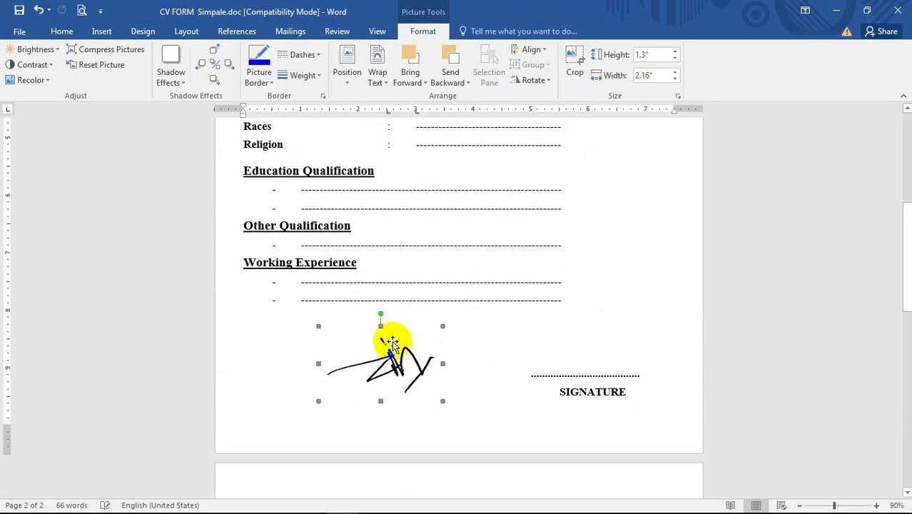
mouse_move(379, 363)
mouse_down()
mouse_move(542, 338)
mouse_move(597, 338)
mouse_move(597, 350)
mouse_up()
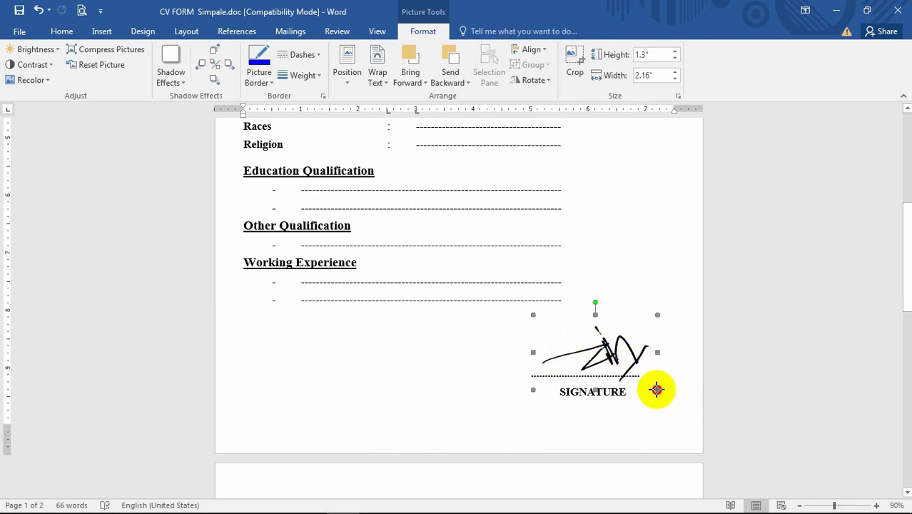
Resize the signature to about 0.95 x 1.58 inches and settle it on the dotted line
drag(657, 389, 634, 375)
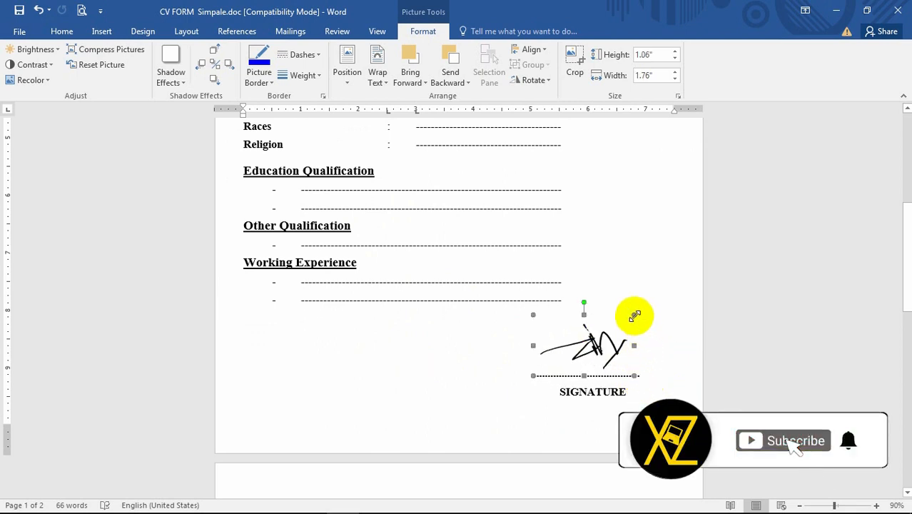
mouse_move(634, 315)
mouse_down()
mouse_move(616, 317)
mouse_move(626, 326)
mouse_up()
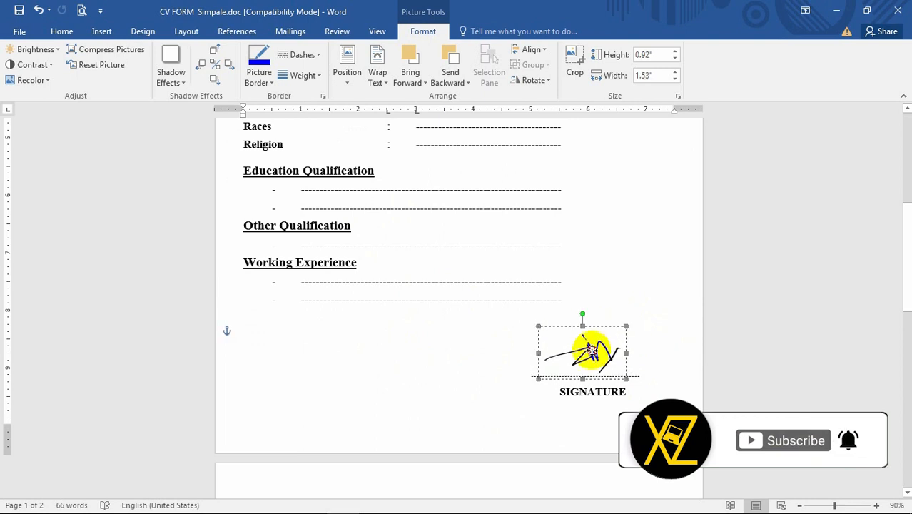
drag(592, 353, 594, 352)
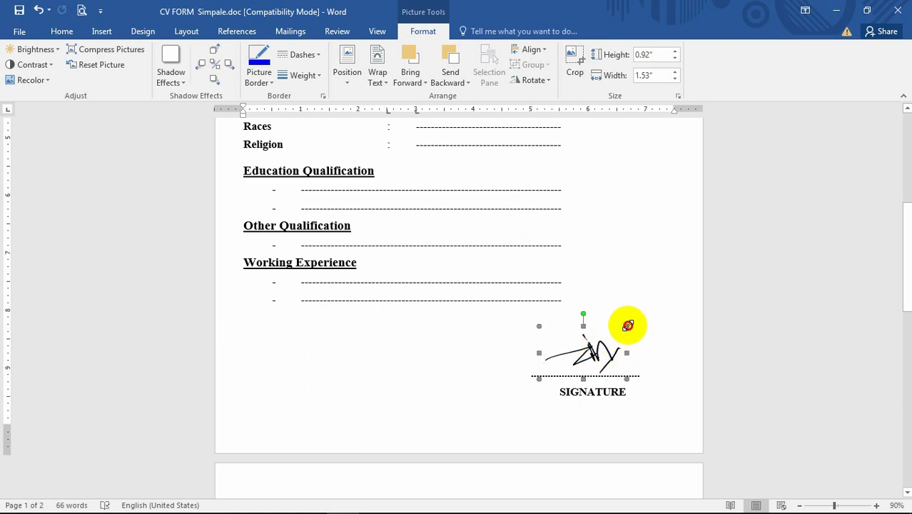
mouse_move(633, 323)
mouse_down()
mouse_move(656, 351)
mouse_move(630, 324)
mouse_up()
scroll(657, 328, down, 1)
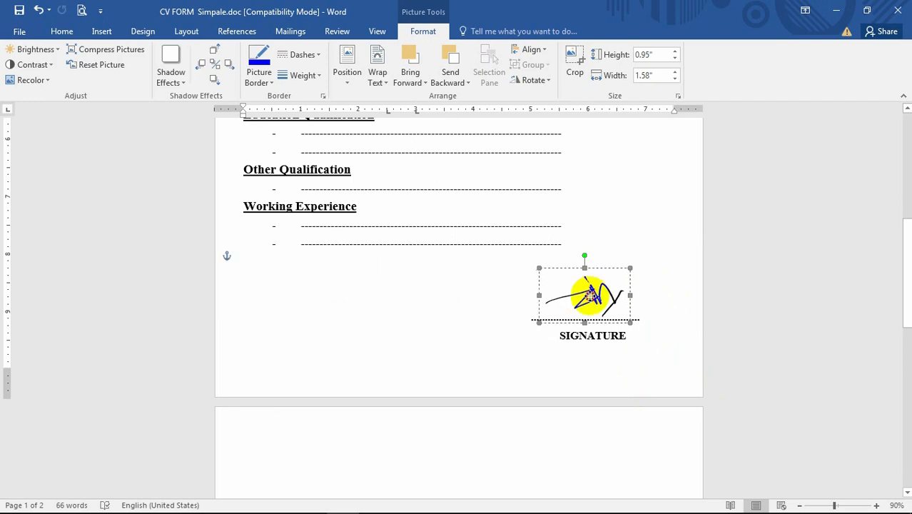
Scroll through the CV form to review the signature above the SIGNATURE line
scroll(664, 373, up, 2)
click(648, 257)
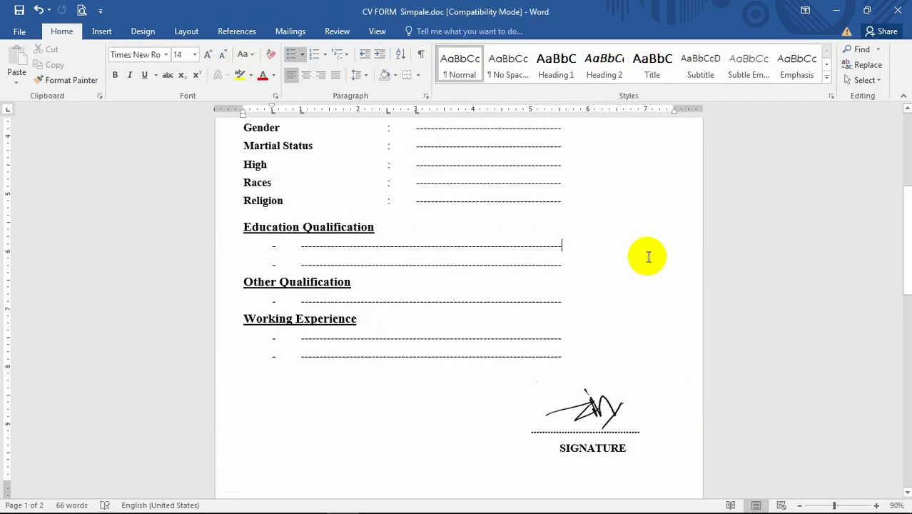
scroll(664, 300, up, 3)
scroll(677, 312, up, 1)
scroll(677, 312, down, 4)
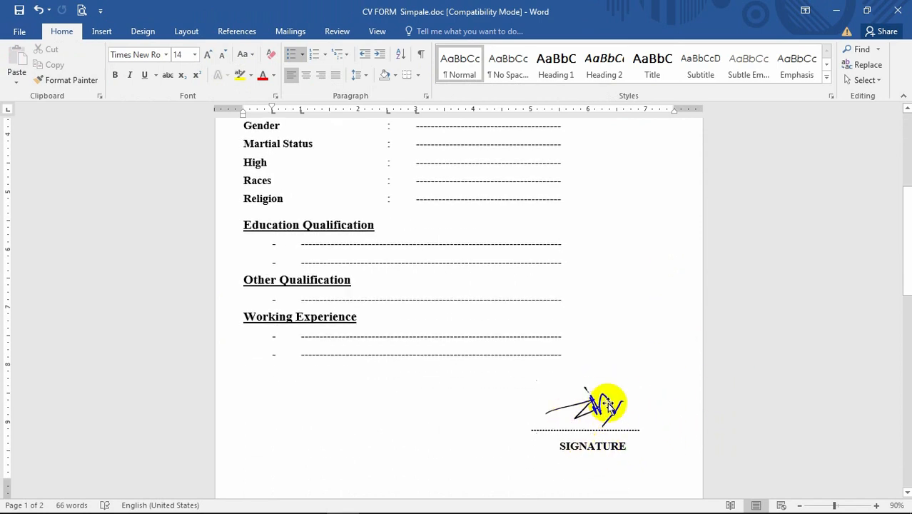
scroll(608, 327, down, 3)
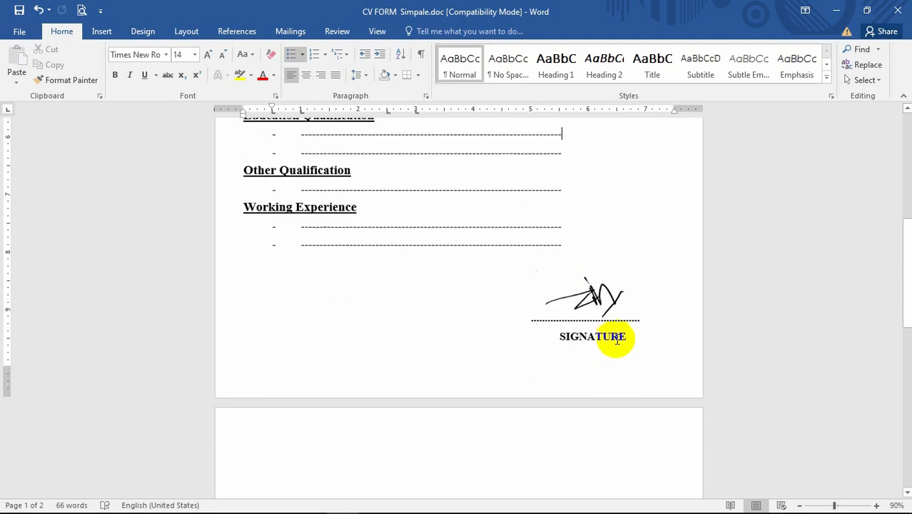
scroll(617, 340, up, 10)
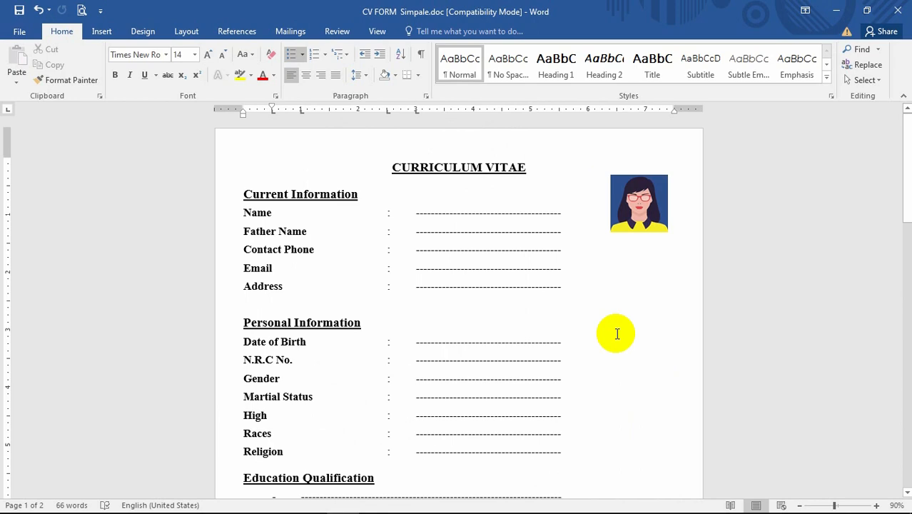
scroll(617, 334, down, 5)
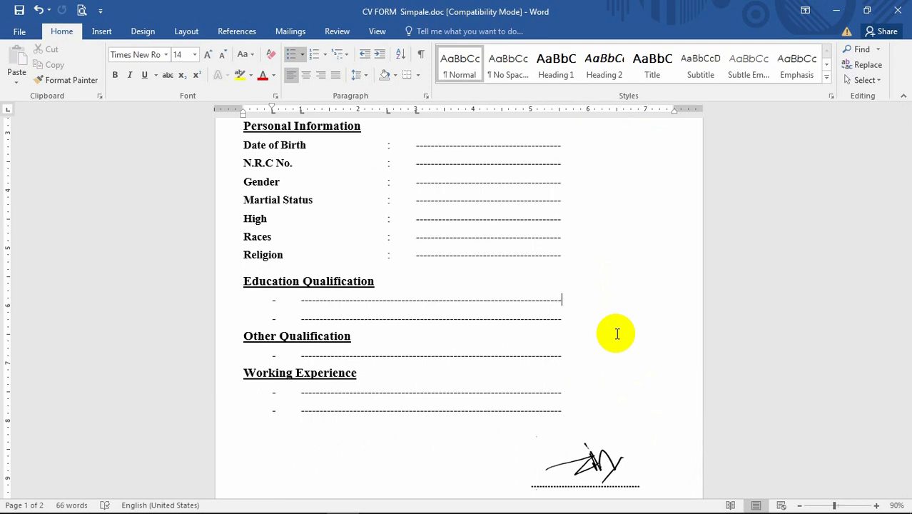
scroll(617, 334, down, 3)
Delete the signature picture from above the SIGNATURE line
click(573, 346)
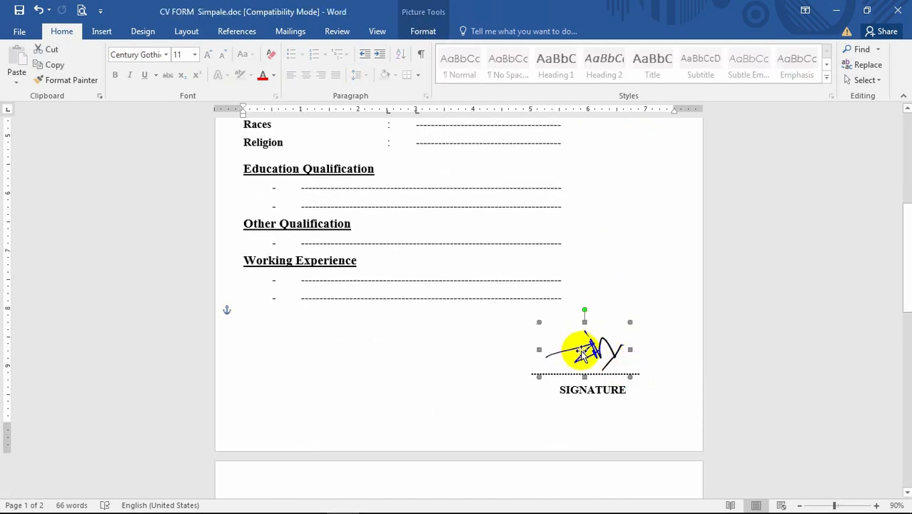
key(Delete)
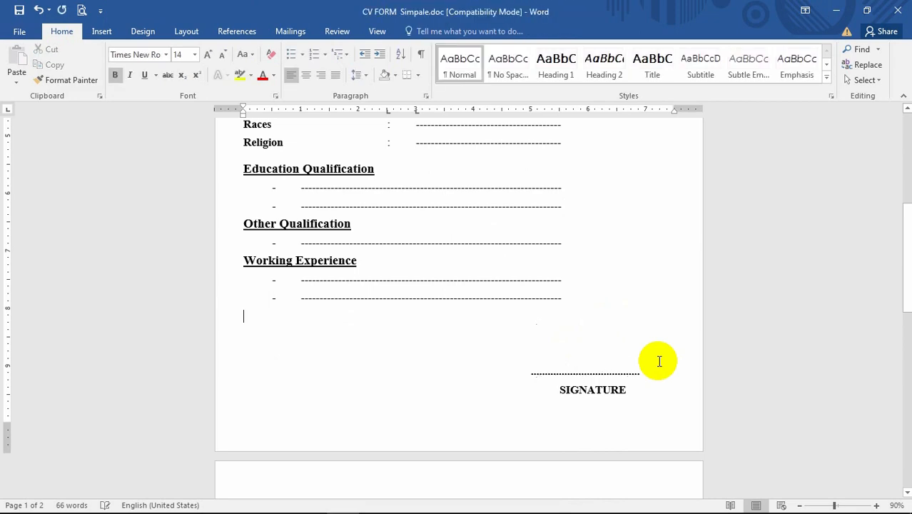
scroll(631, 383, down, 6)
scroll(667, 259, up, 3)
scroll(667, 258, up, 10)
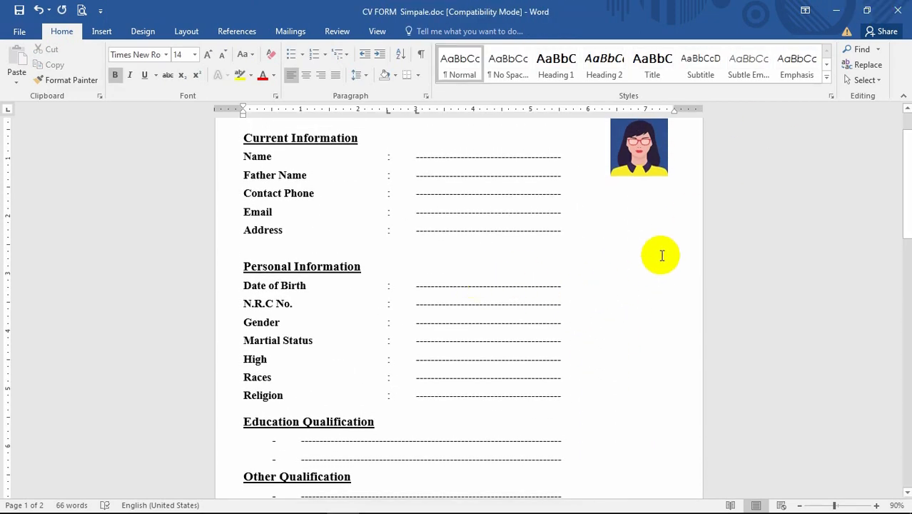
scroll(669, 275, down, 3)
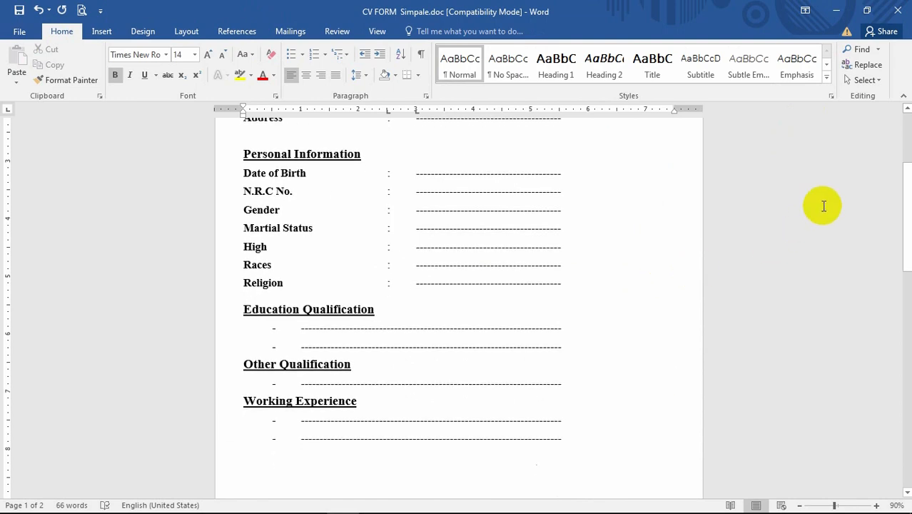
scroll(589, 239, up, 5)
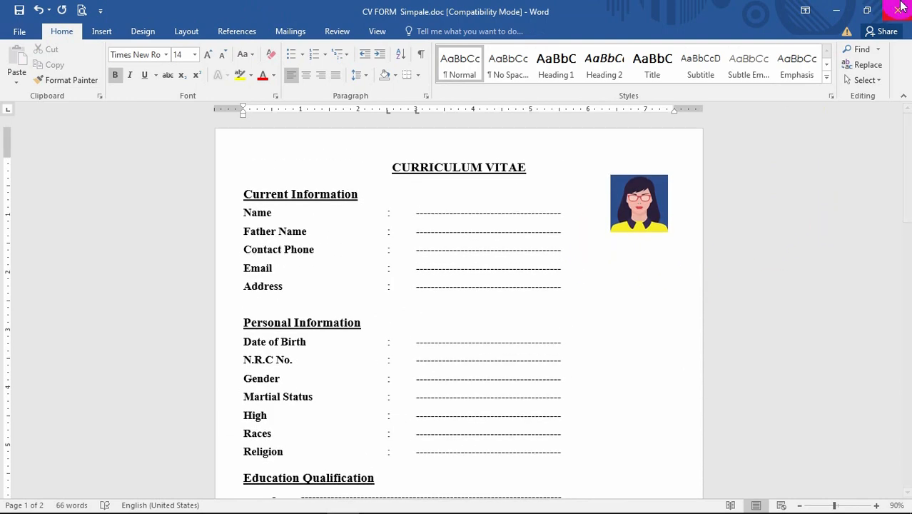
Minimize the document, open Google Chrome and search Google for createmysignature.com
click(848, 9)
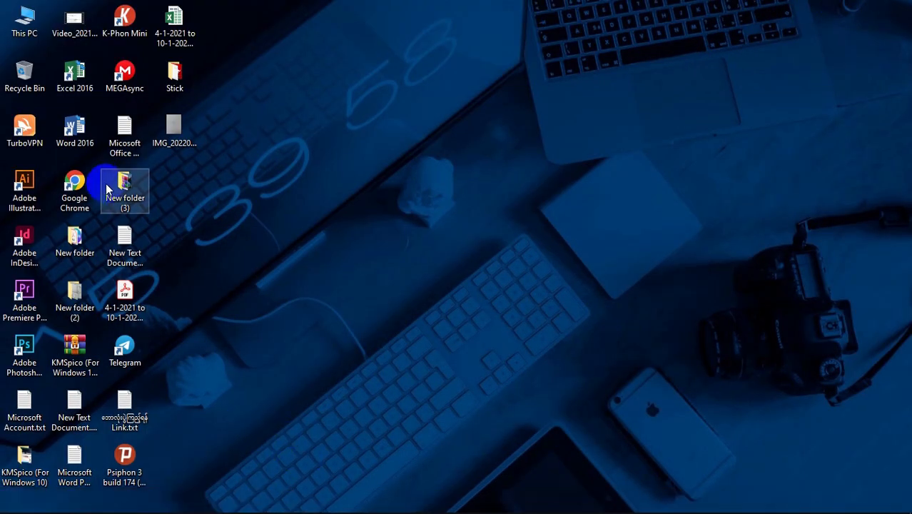
double_click(74, 187)
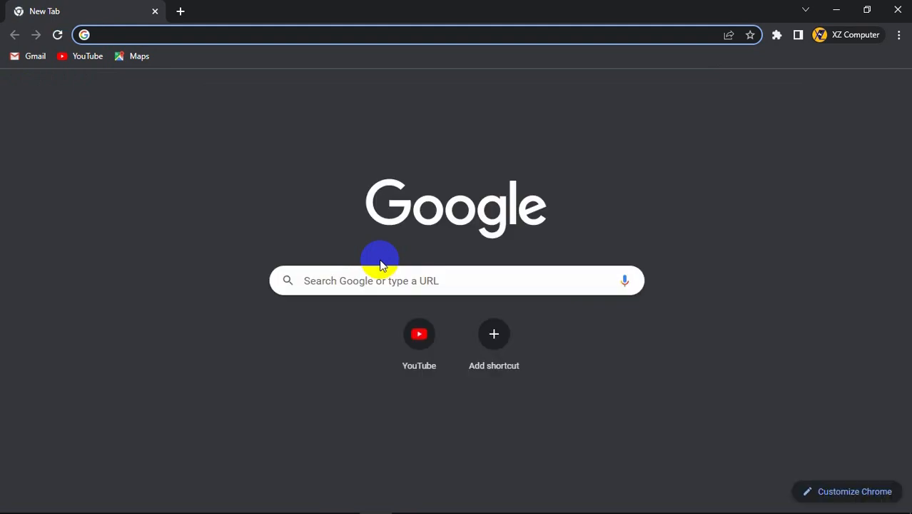
click(341, 283)
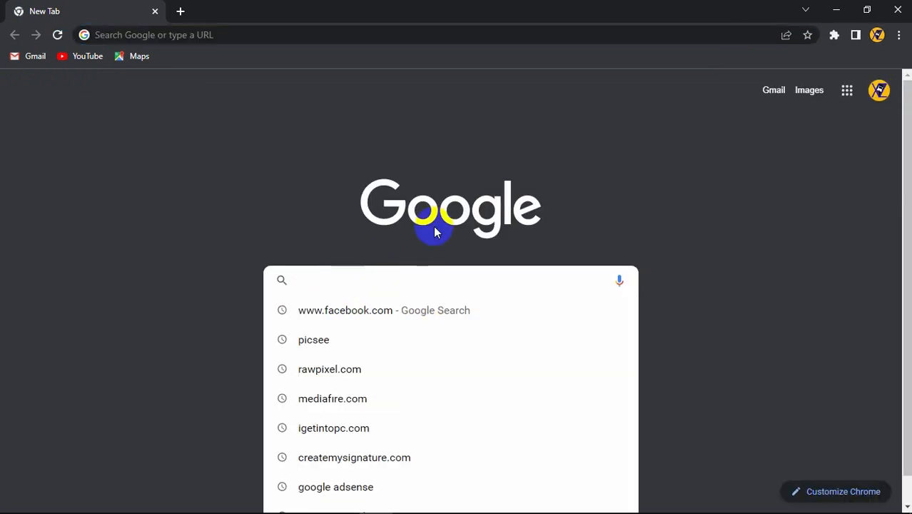
text(crea)
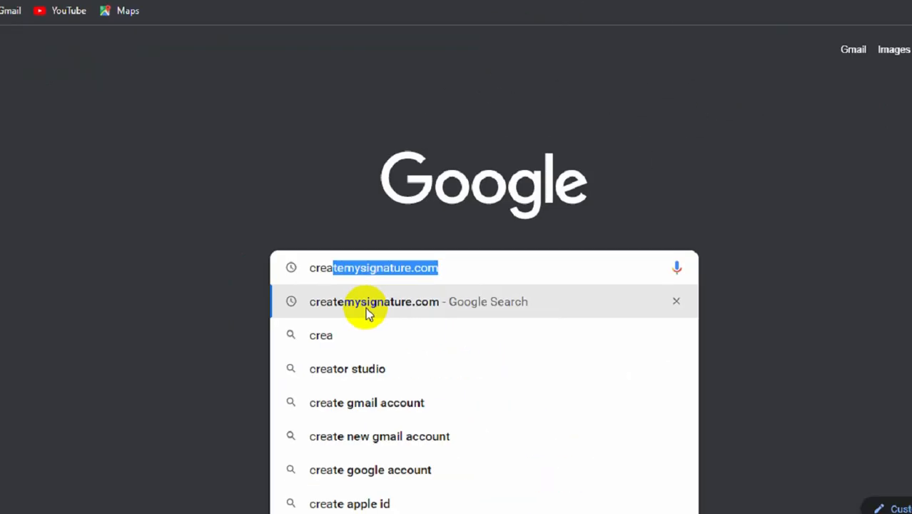
click(351, 320)
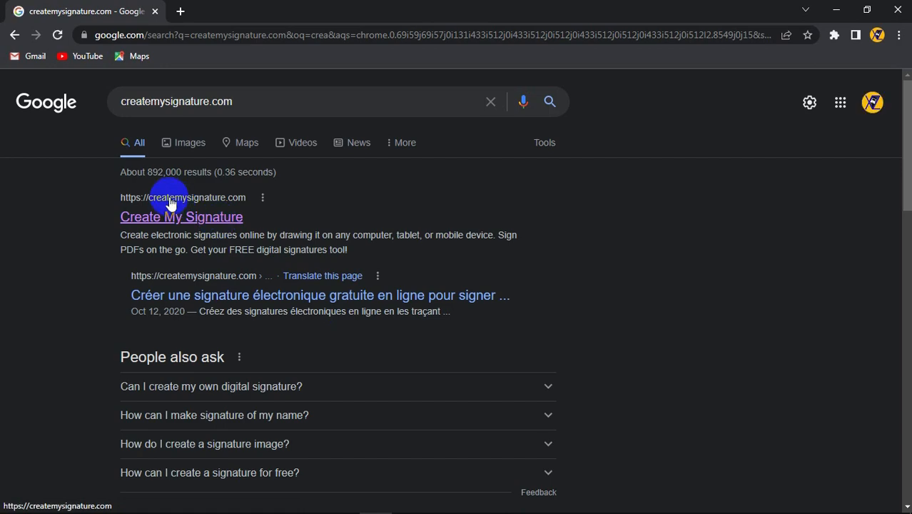
Open the Create My Signature site from the search results
scroll(284, 296, down, 4)
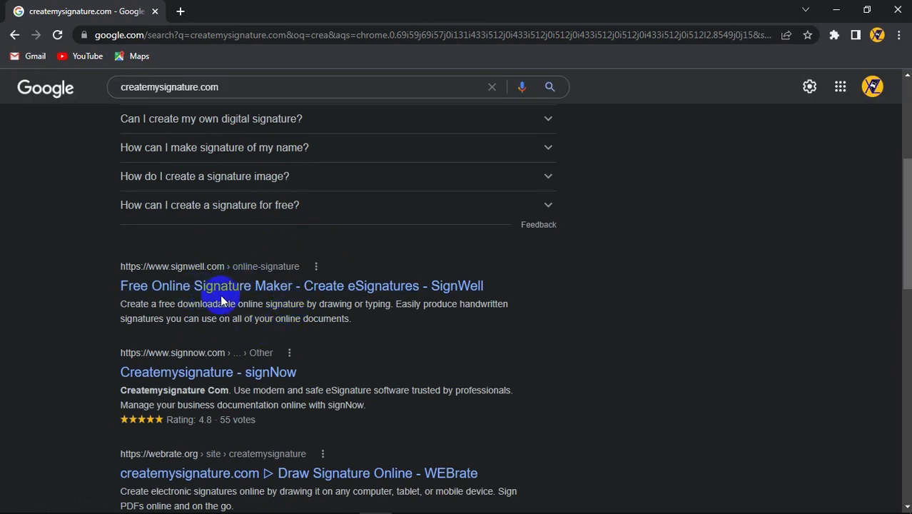
scroll(295, 299, up, 4)
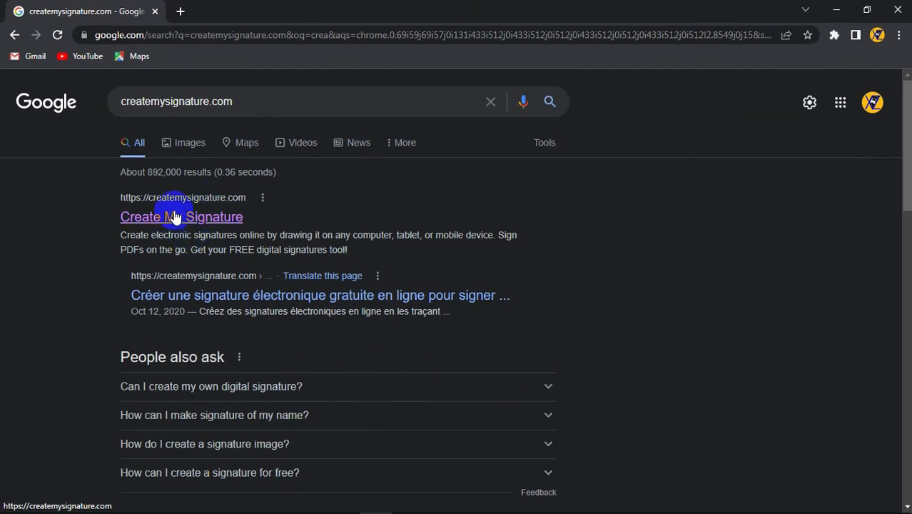
click(199, 223)
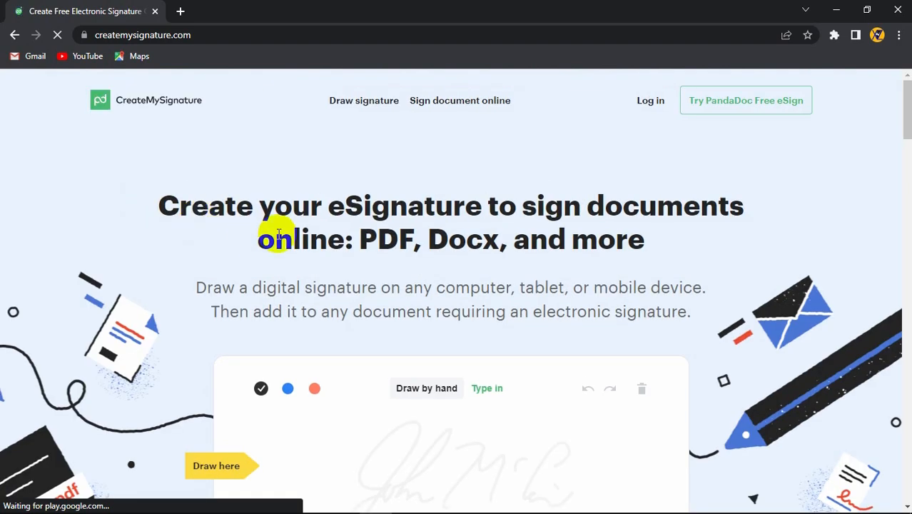
scroll(464, 230, down, 2)
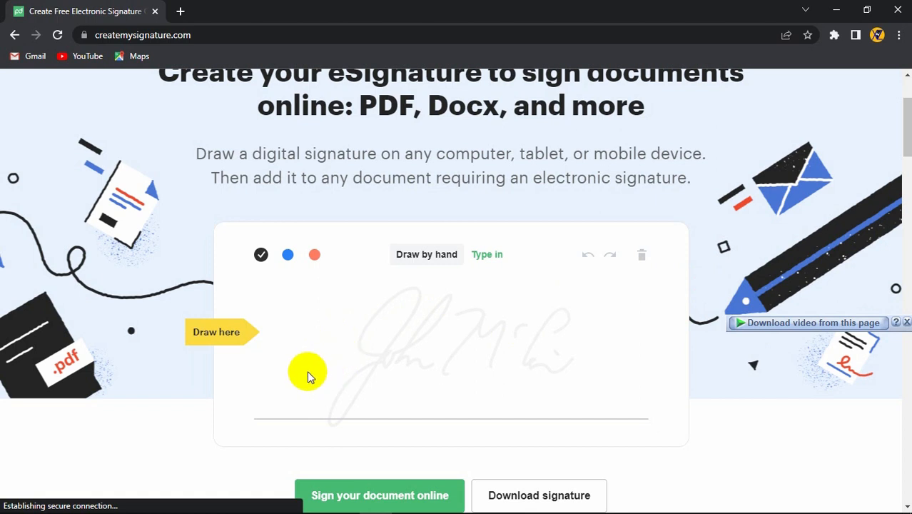
mouse_move(273, 370)
mouse_down()
mouse_move(395, 352)
mouse_move(369, 289)
mouse_move(499, 308)
mouse_up()
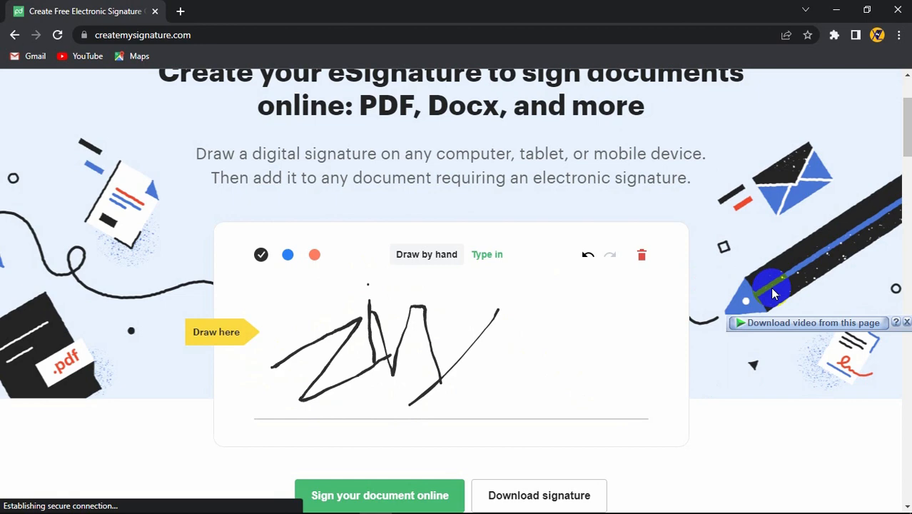
click(642, 255)
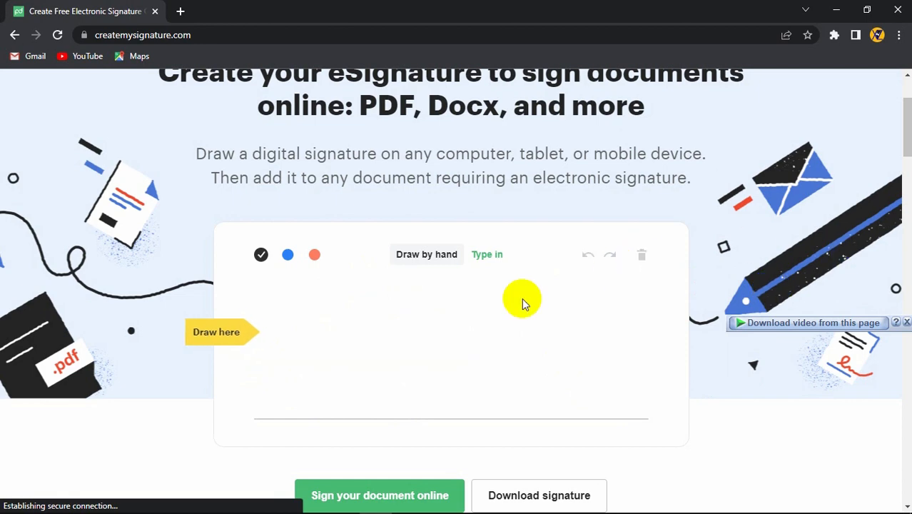
Draw a signature by hand on the canvas and set its ink color to blue
scroll(296, 373, down, 1)
mouse_move(268, 291)
mouse_down()
mouse_move(271, 340)
mouse_move(369, 249)
mouse_move(471, 247)
mouse_up()
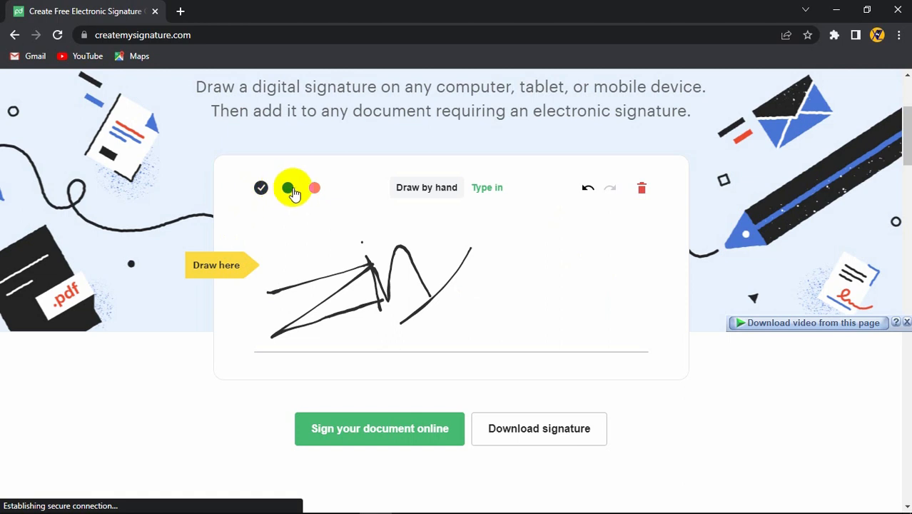
click(288, 189)
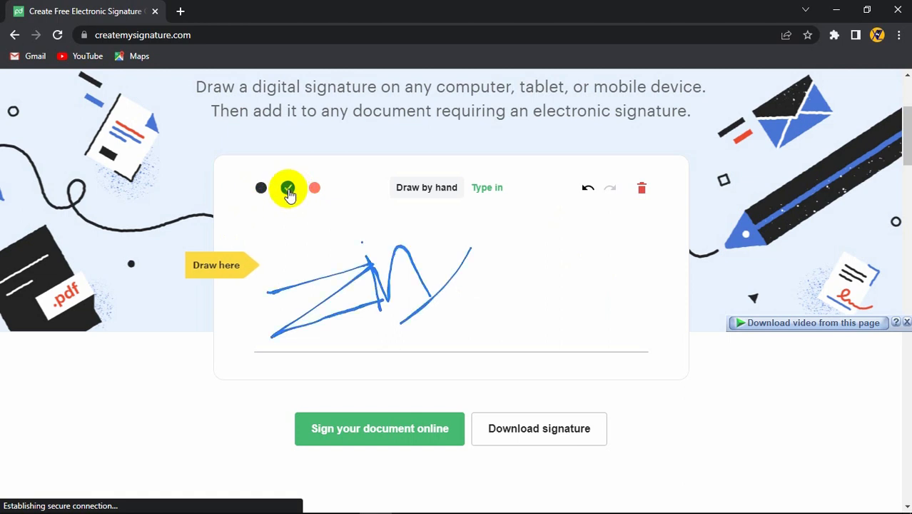
click(314, 189)
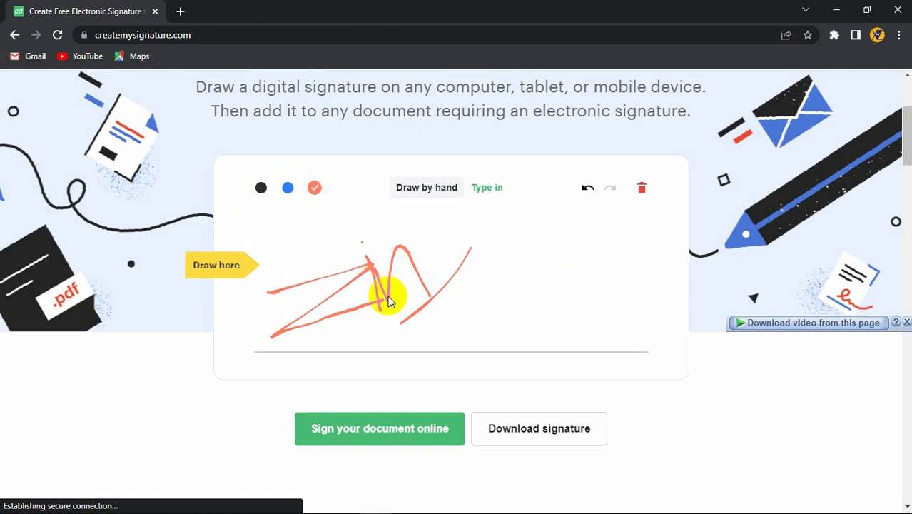
click(288, 191)
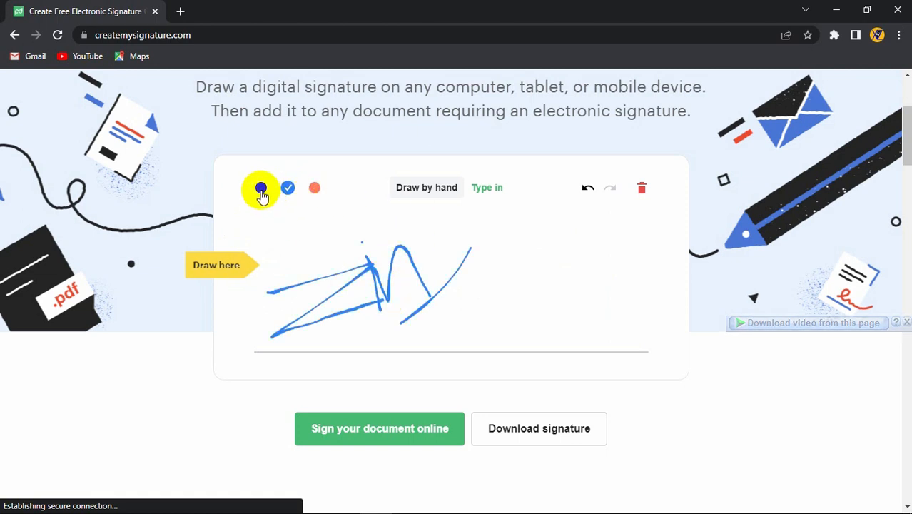
click(261, 190)
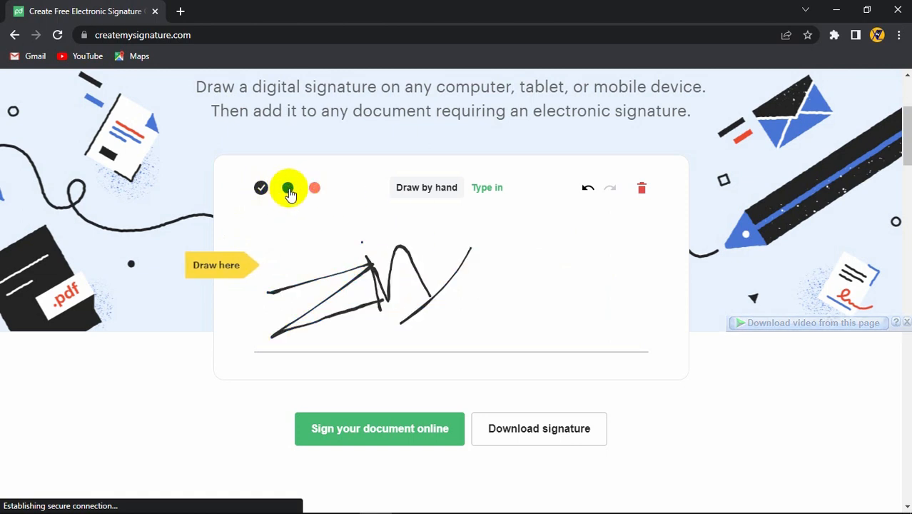
click(288, 191)
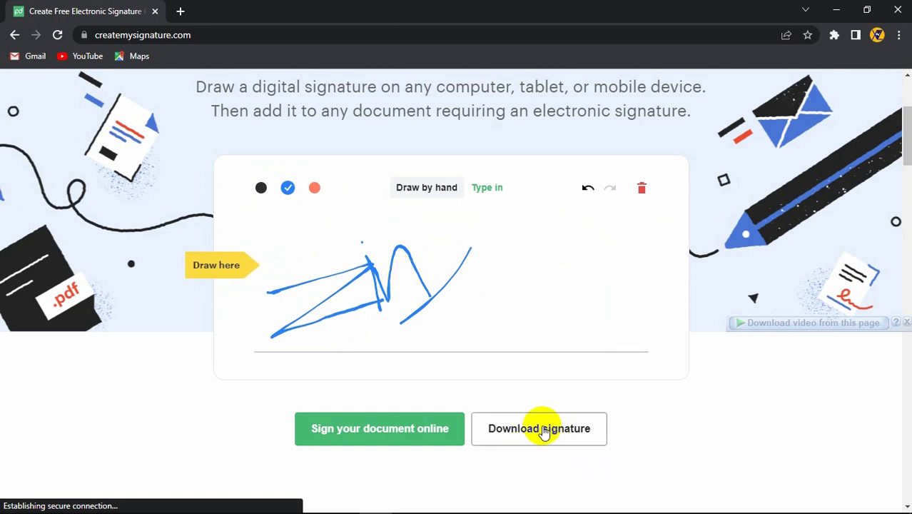
Download the signature as a PNG file and minimize the browser
click(546, 434)
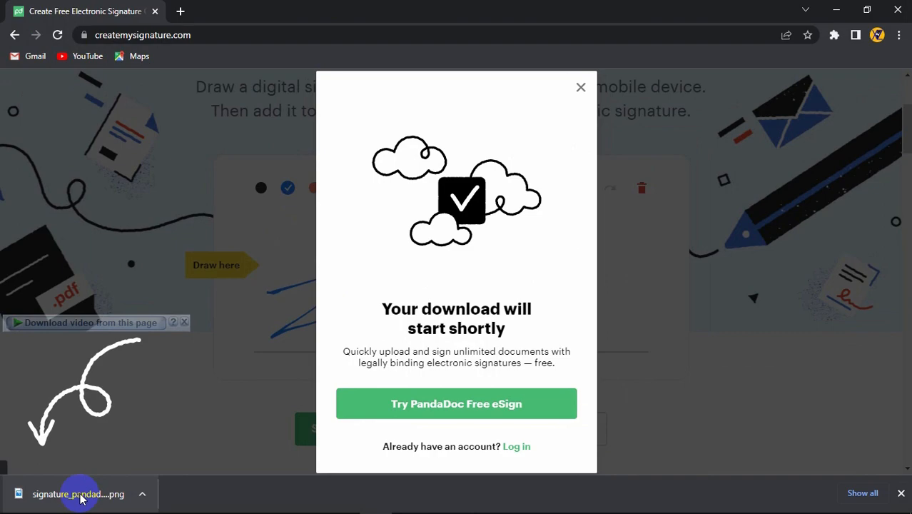
click(82, 494)
click(833, 10)
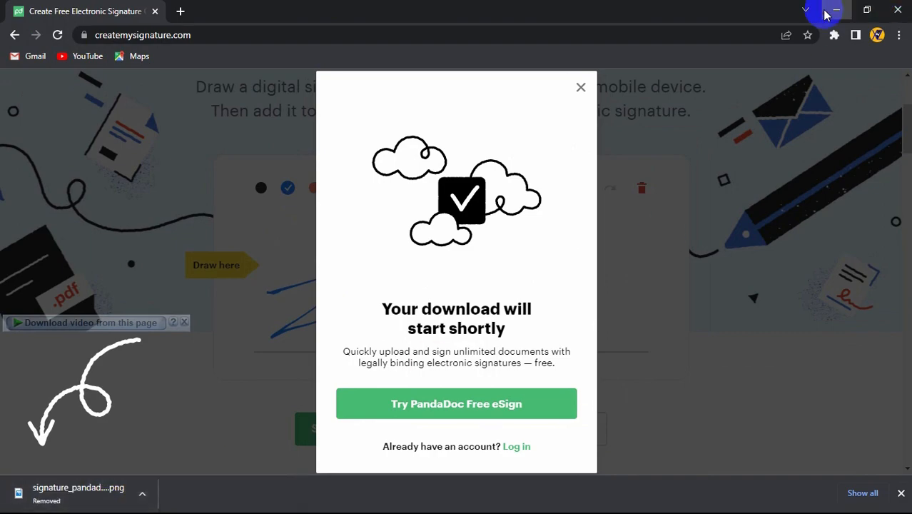
Copy signature_pandadoc.png from the Downloads folder and paste it onto the desktop beside the other icons
double_click(23, 23)
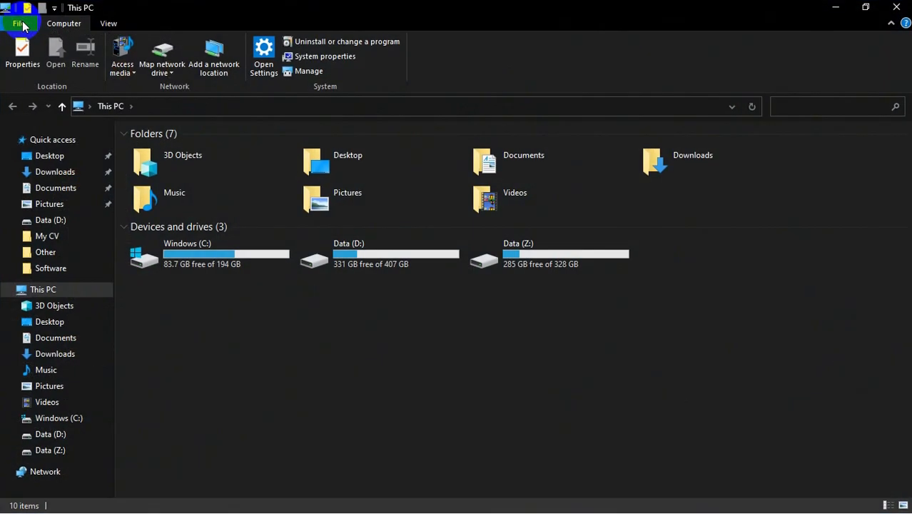
click(51, 176)
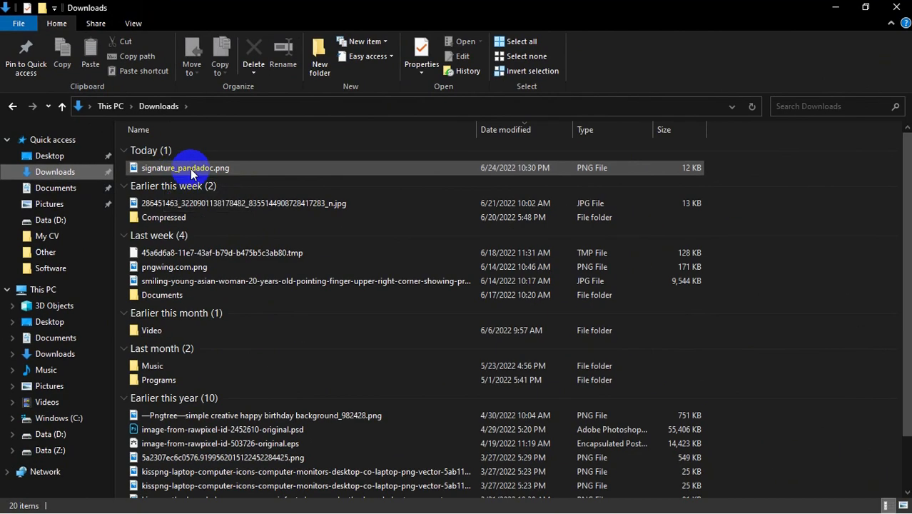
click(191, 173)
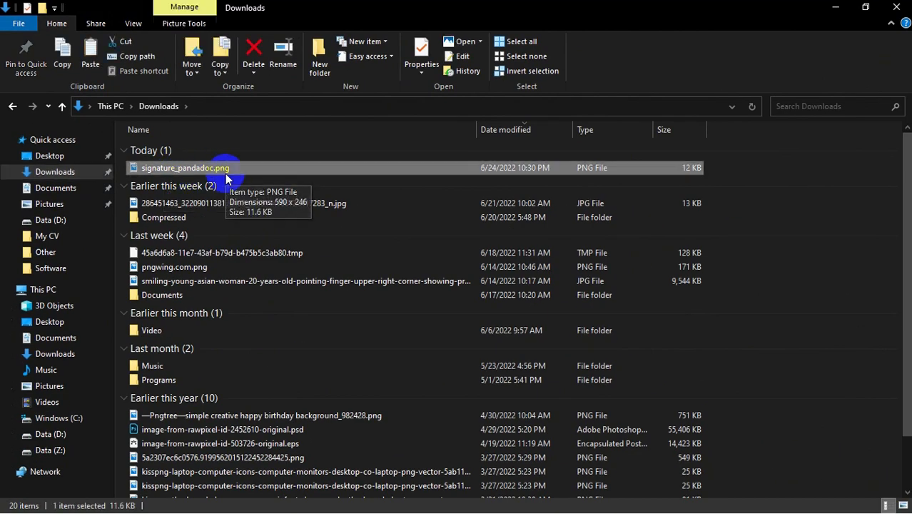
click(835, 8)
right_click(376, 163)
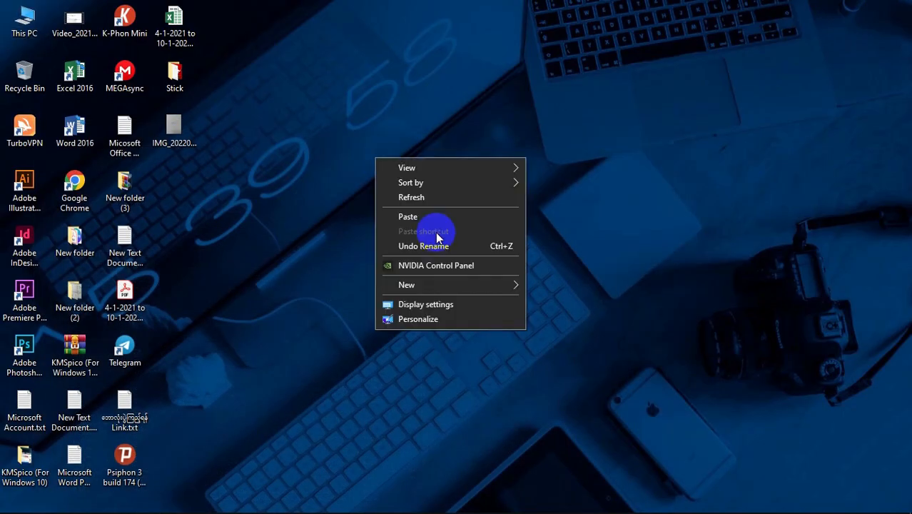
click(415, 217)
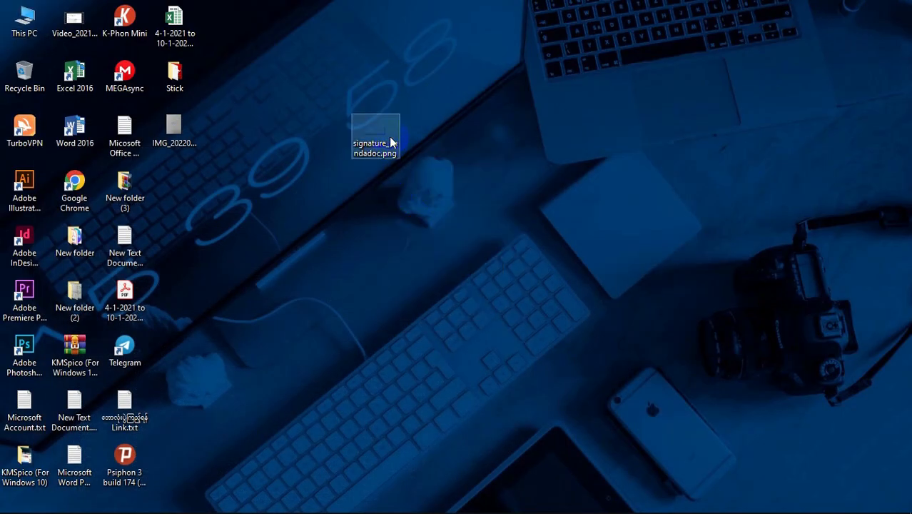
mouse_move(394, 119)
mouse_down()
mouse_move(280, 205)
mouse_move(179, 175)
mouse_move(208, 225)
mouse_up()
click(181, 192)
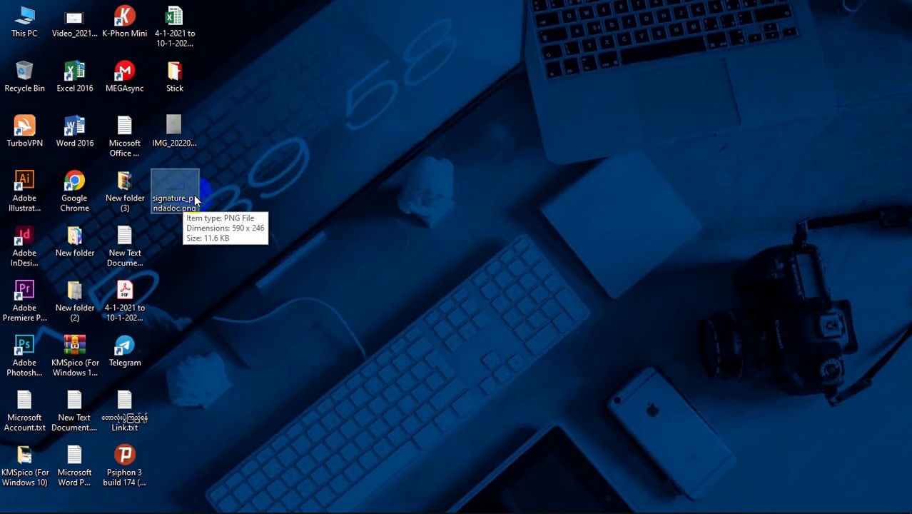
Switch to the CV FORM document and insert signature_pandadoc.png from the Desktop as a picture
mouse_move(560, 510)
click(349, 501)
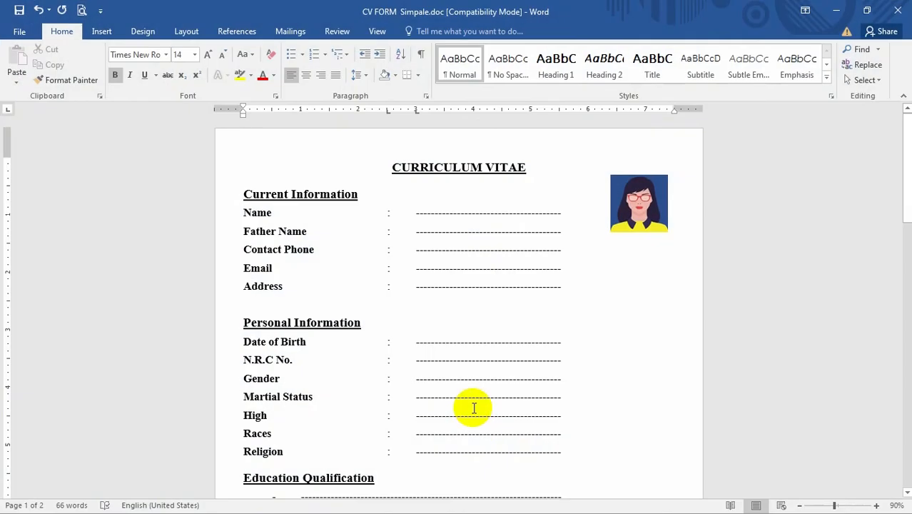
scroll(500, 357, down, 5)
scroll(506, 355, up, 3)
scroll(377, 212, down, 8)
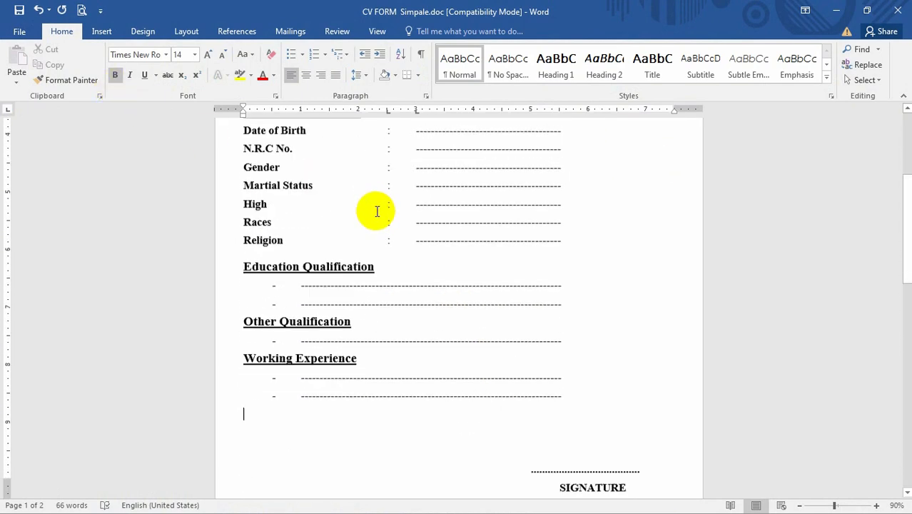
scroll(609, 271, up, 3)
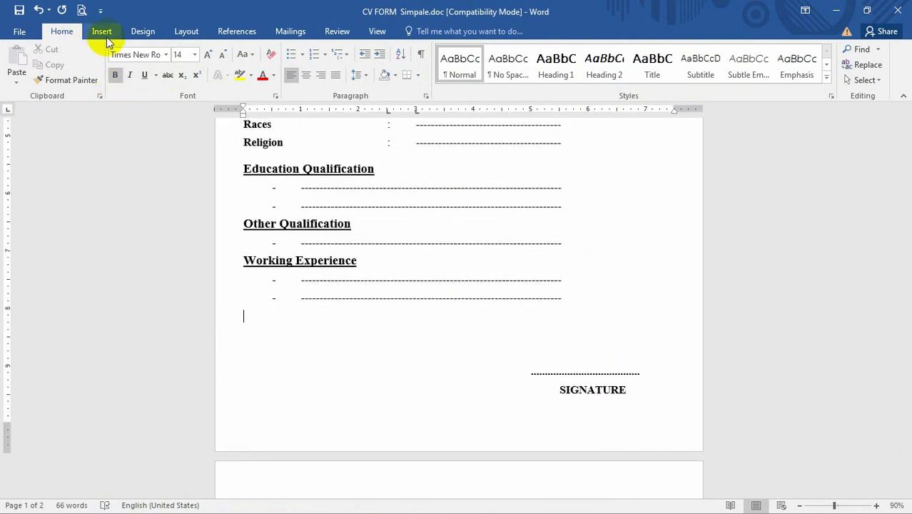
click(102, 32)
click(115, 61)
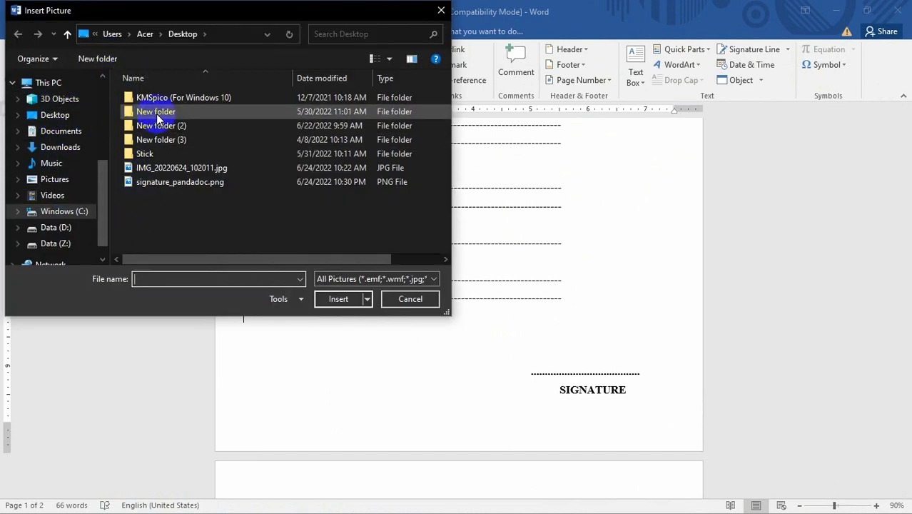
click(103, 134)
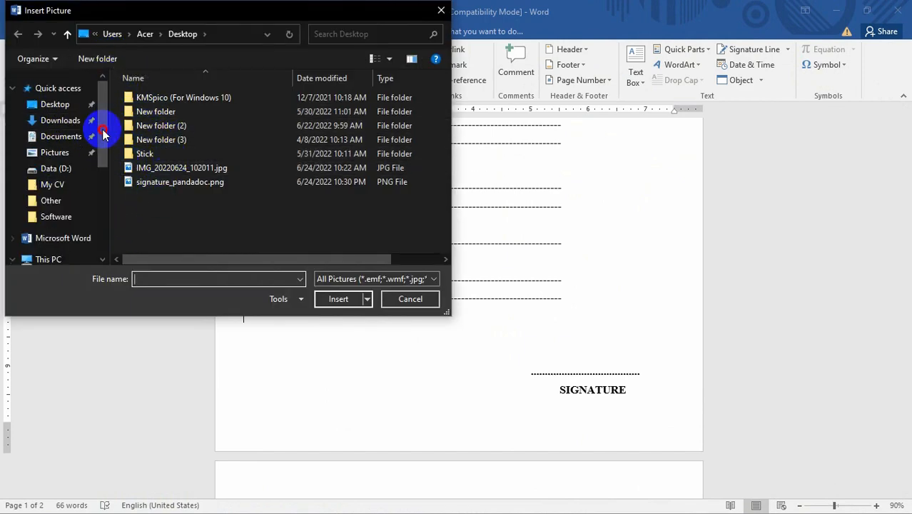
click(193, 183)
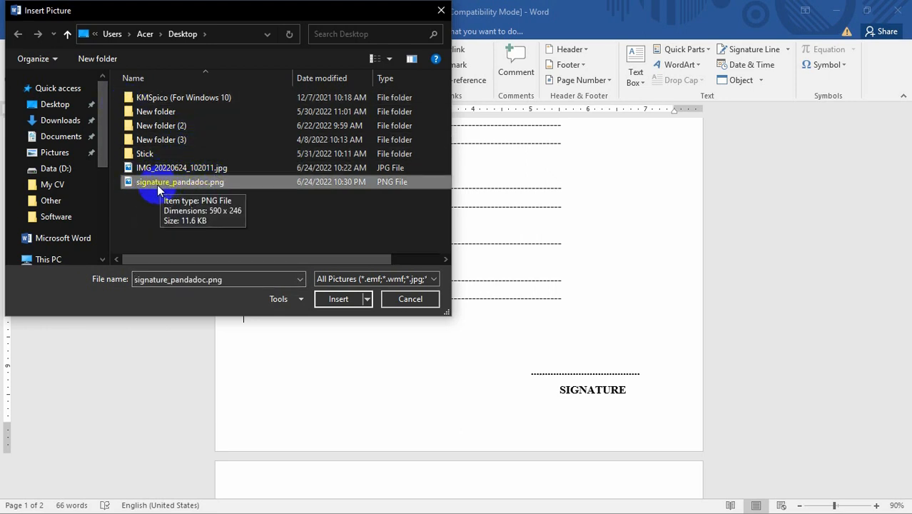
click(339, 300)
Set the signature picture's text wrapping to Behind Text
scroll(417, 268, up, 1)
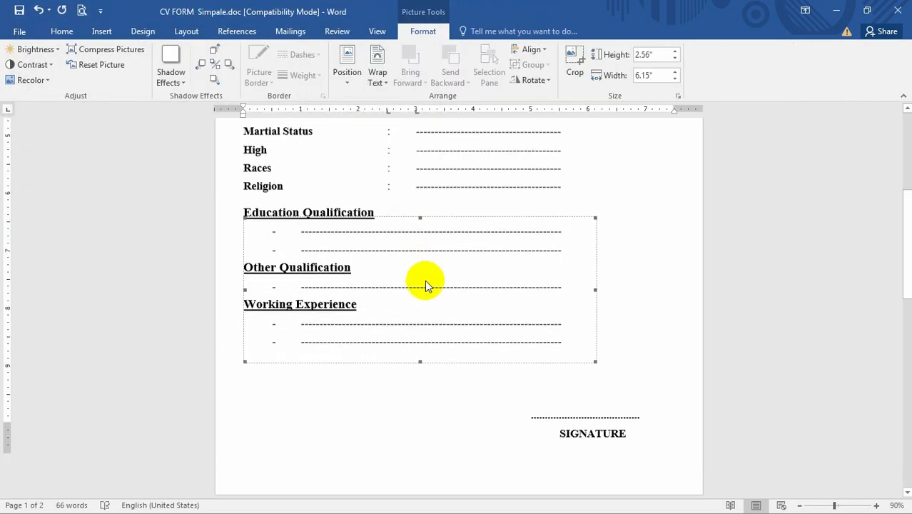
scroll(443, 321, down, 2)
scroll(464, 366, up, 3)
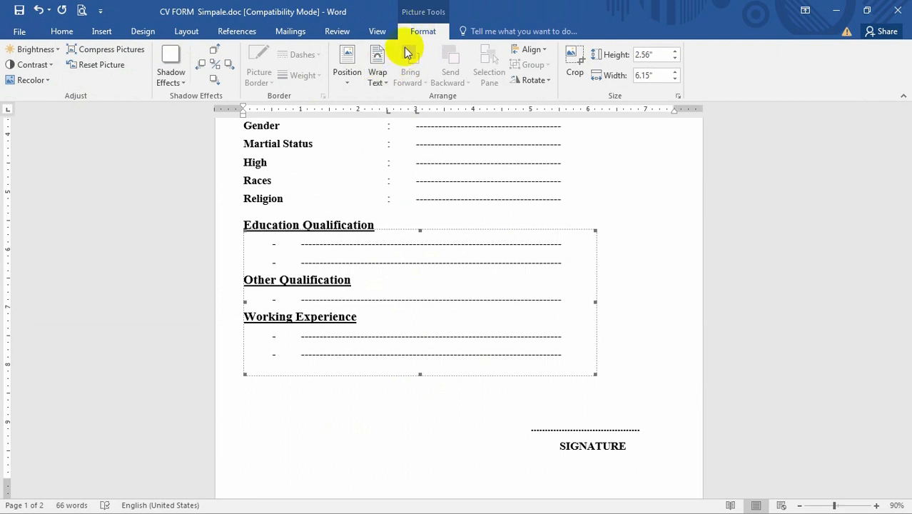
click(384, 84)
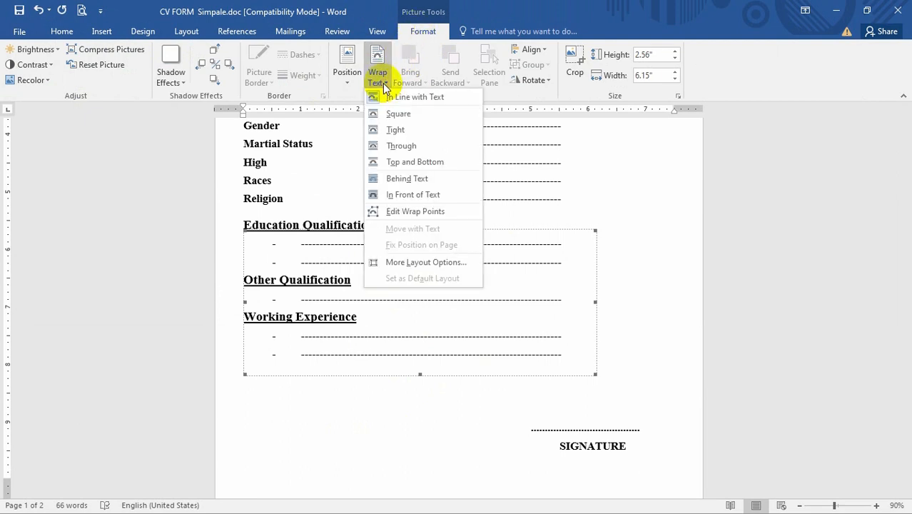
click(409, 183)
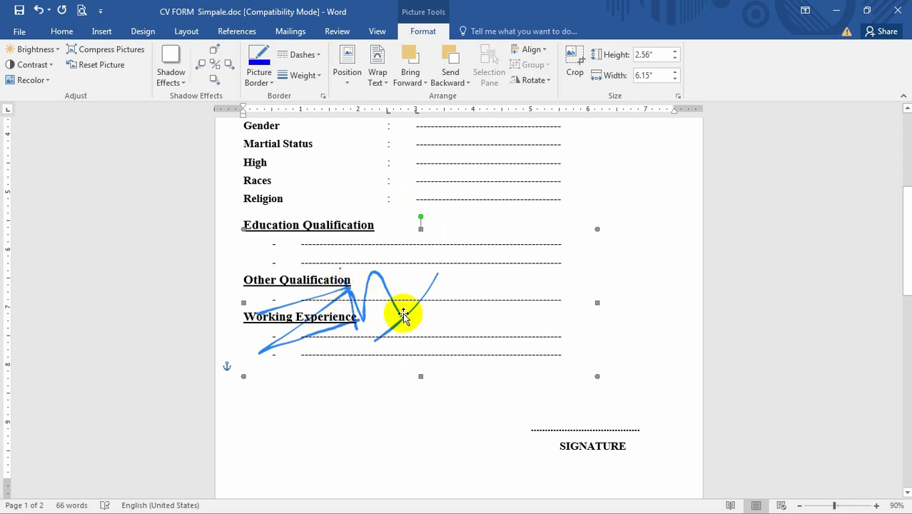
Move the signature picture down toward the signature line and shrink it to about 1.57" by 3.78"
drag(406, 322, 425, 476)
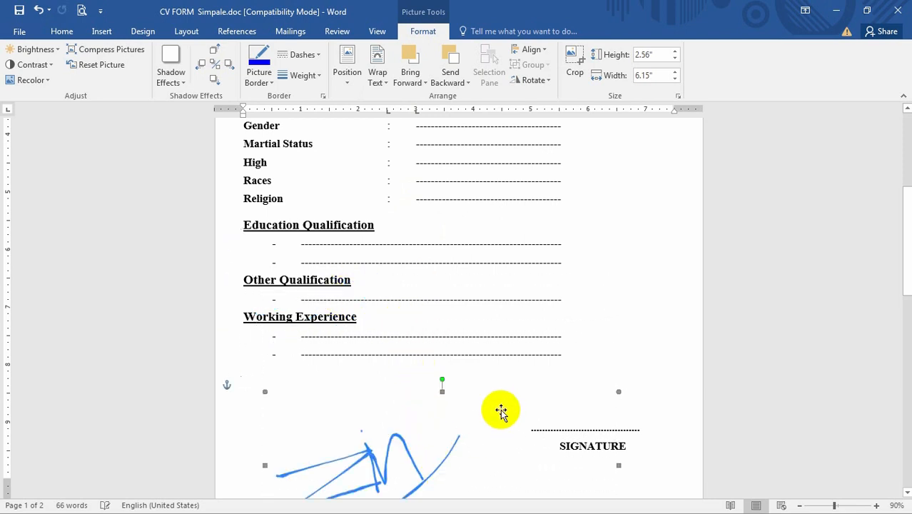
scroll(457, 372, down, 3)
drag(406, 350, 540, 317)
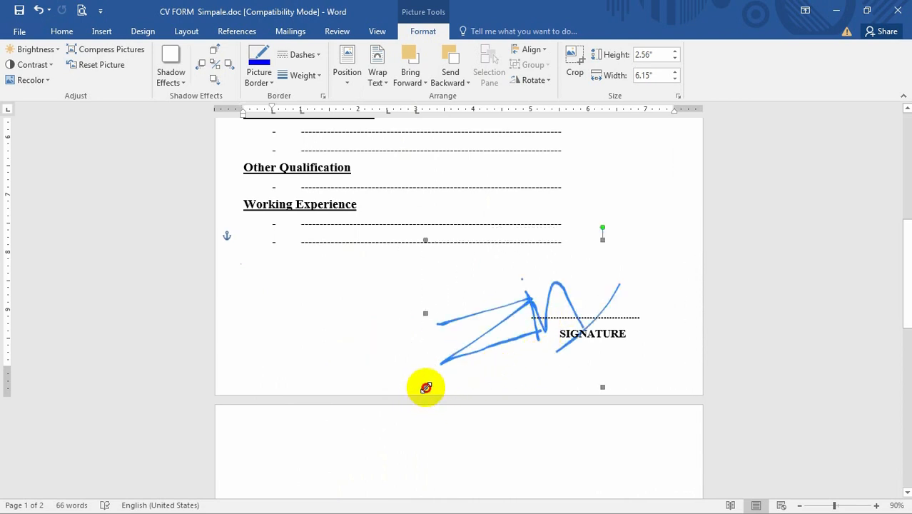
mouse_move(426, 388)
mouse_down()
mouse_move(462, 342)
mouse_move(462, 360)
mouse_up()
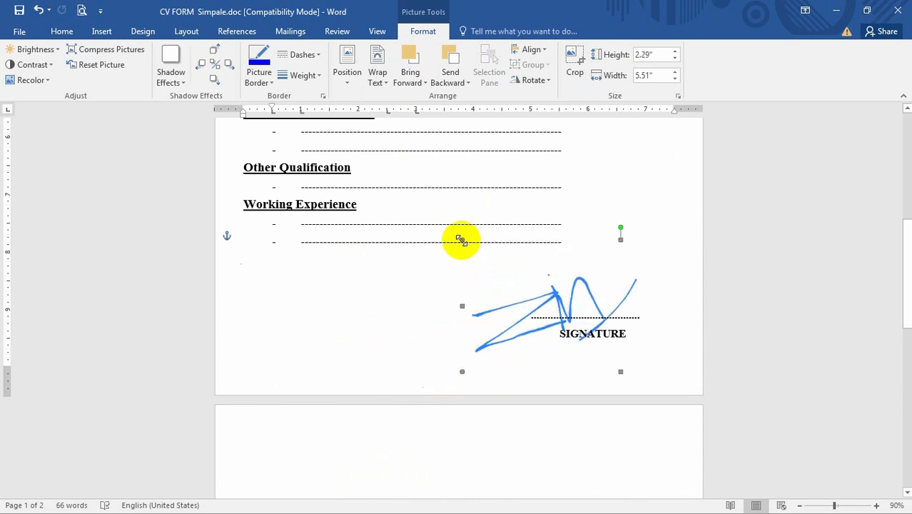
mouse_move(461, 239)
mouse_down()
mouse_move(517, 267)
mouse_move(540, 241)
mouse_move(528, 255)
mouse_up()
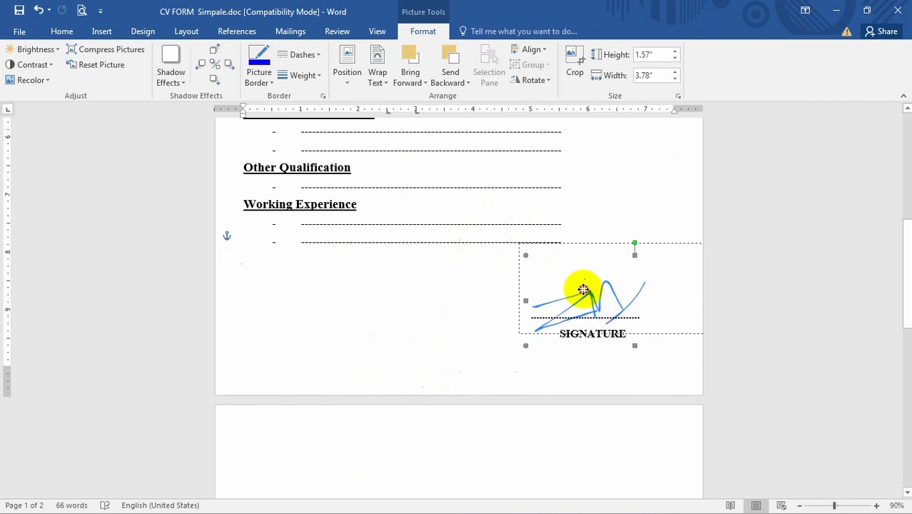
Resize the signature to about 1.3" by 3.12" and place it just above the dotted SIGNATURE line
mouse_move(585, 291)
mouse_down()
mouse_move(526, 325)
mouse_move(542, 321)
mouse_up()
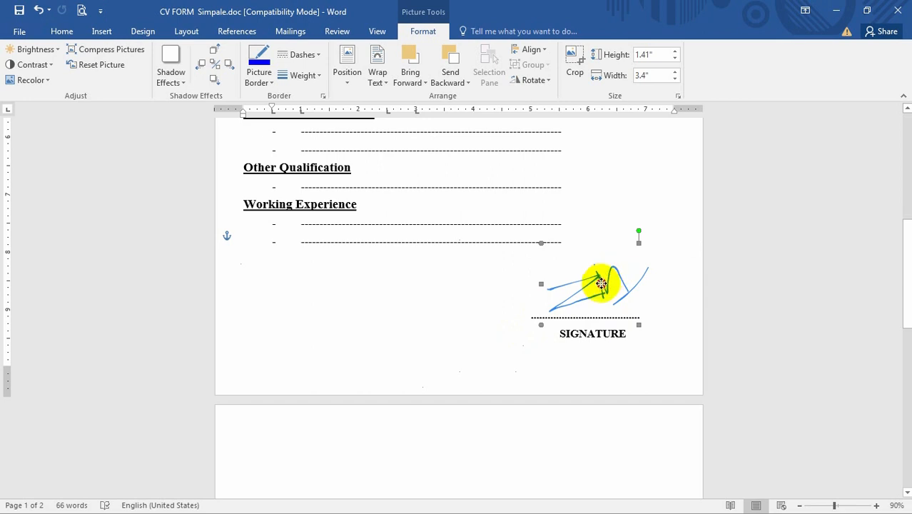
mouse_move(598, 279)
mouse_down()
mouse_move(590, 288)
mouse_move(589, 281)
mouse_up()
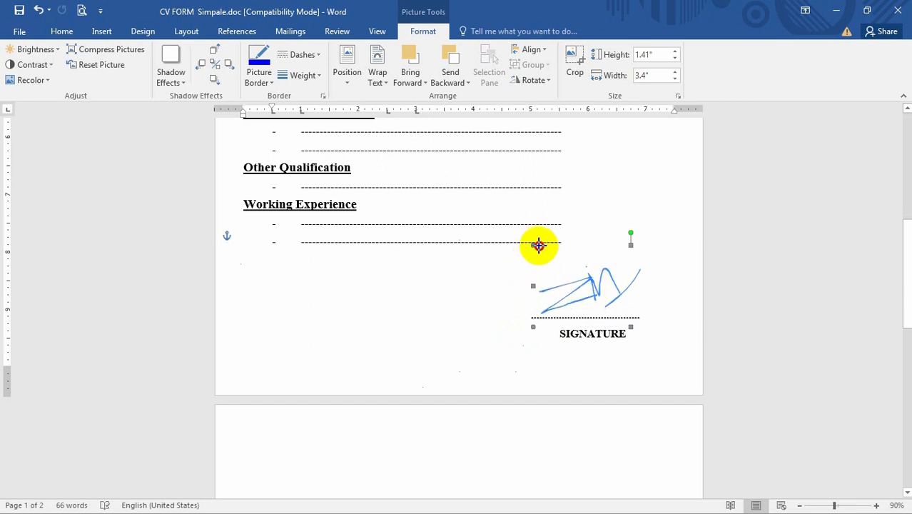
drag(538, 245, 549, 251)
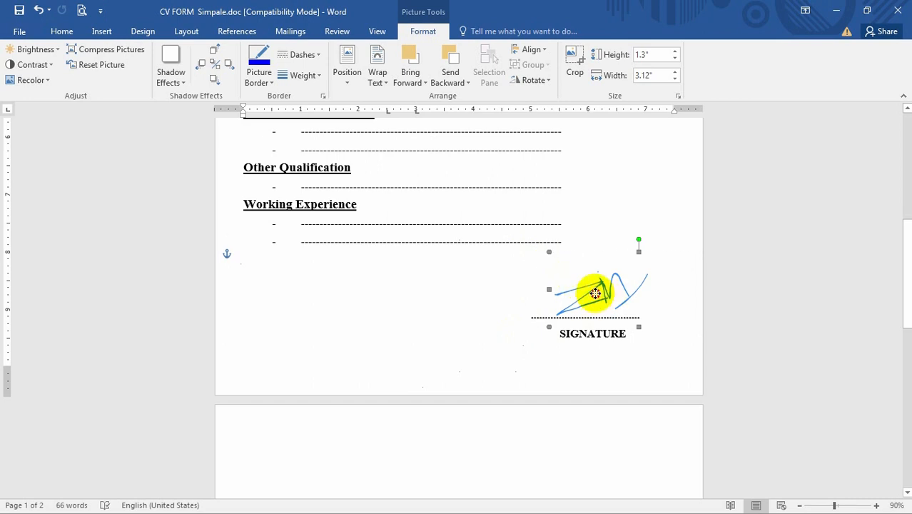
drag(595, 293, 591, 295)
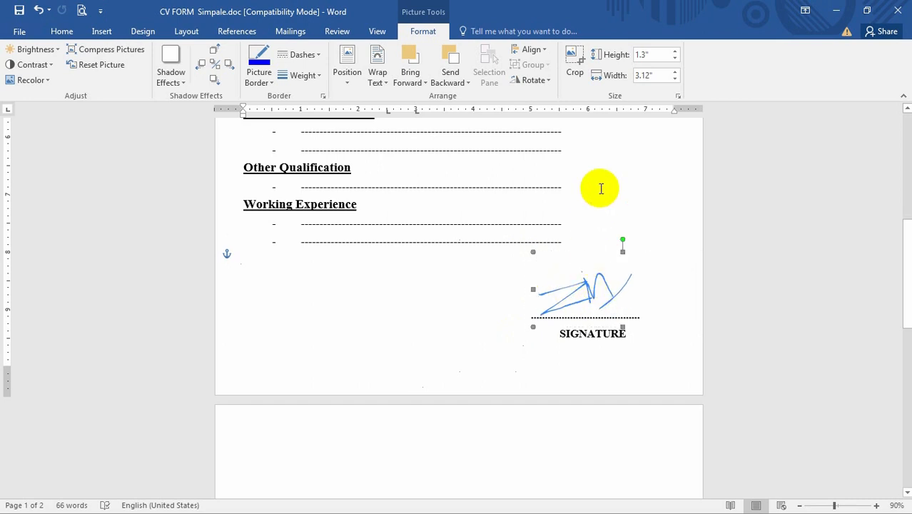
Deselect the picture and scroll through the CV to review the signature's placement
scroll(587, 351, up, 8)
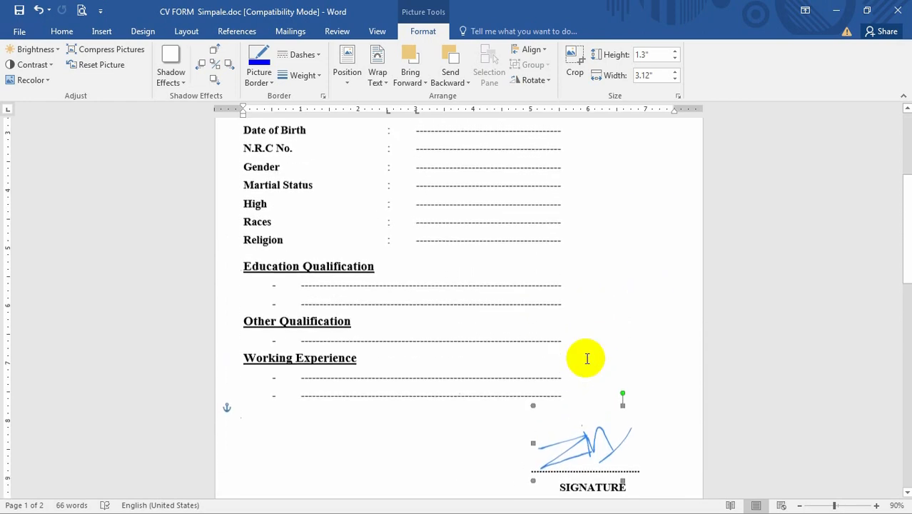
scroll(586, 341, up, 2)
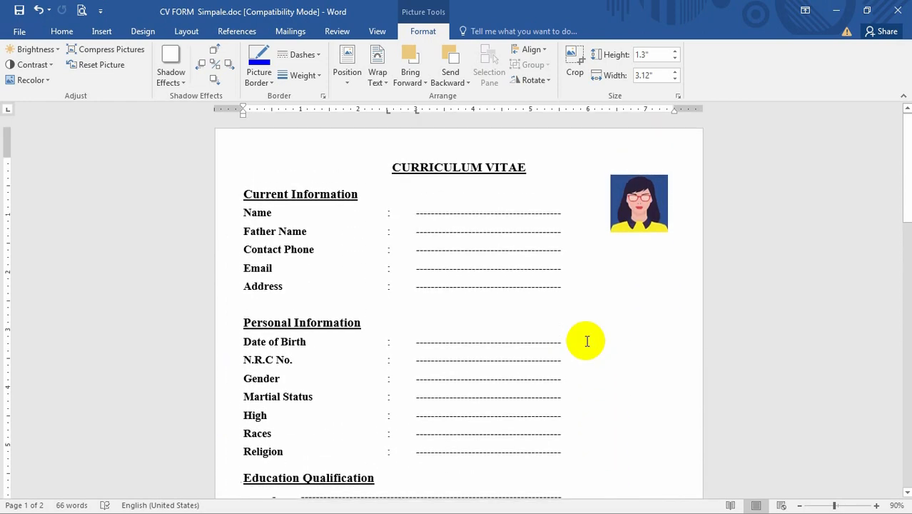
scroll(505, 247, down, 5)
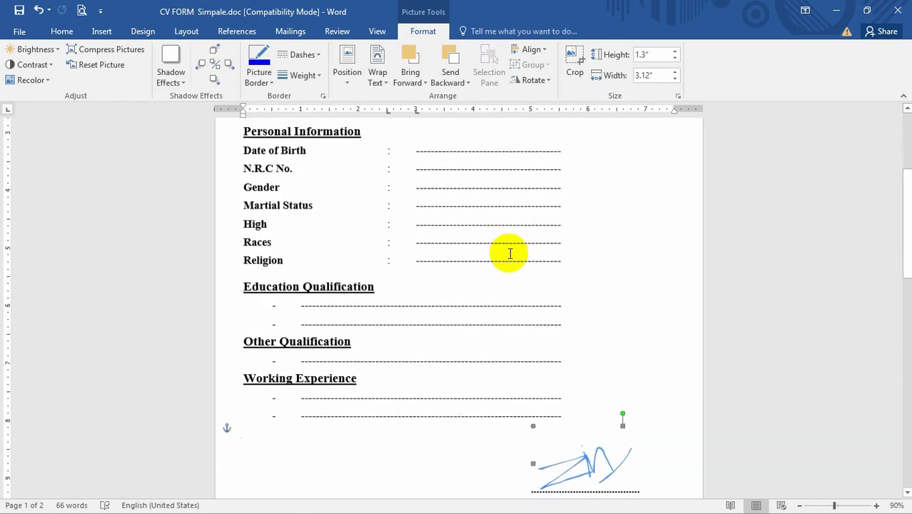
scroll(587, 457, down, 1)
scroll(590, 441, down, 1)
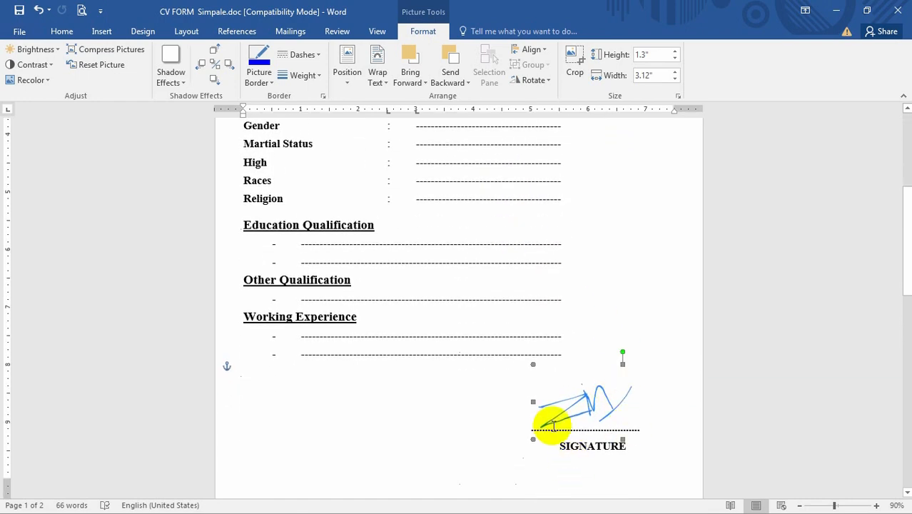
click(434, 351)
scroll(601, 408, up, 3)
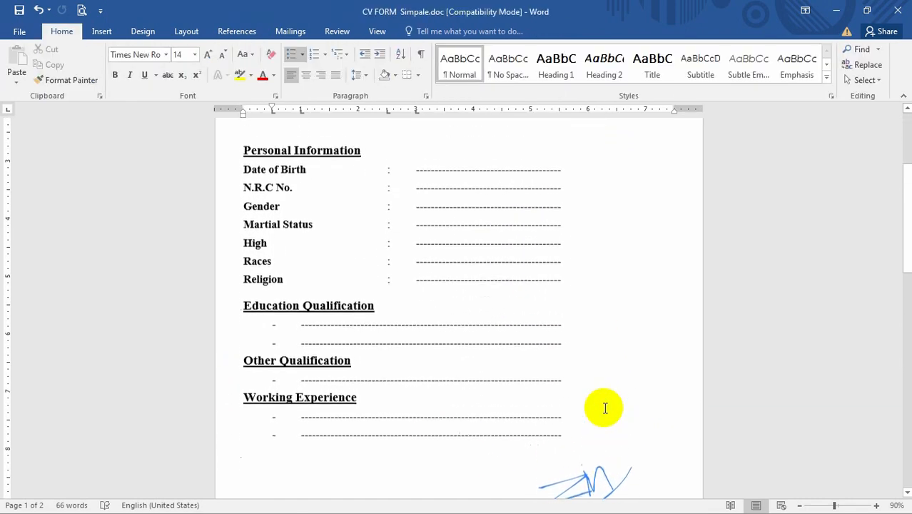
scroll(601, 408, down, 3)
scroll(640, 431, down, 1)
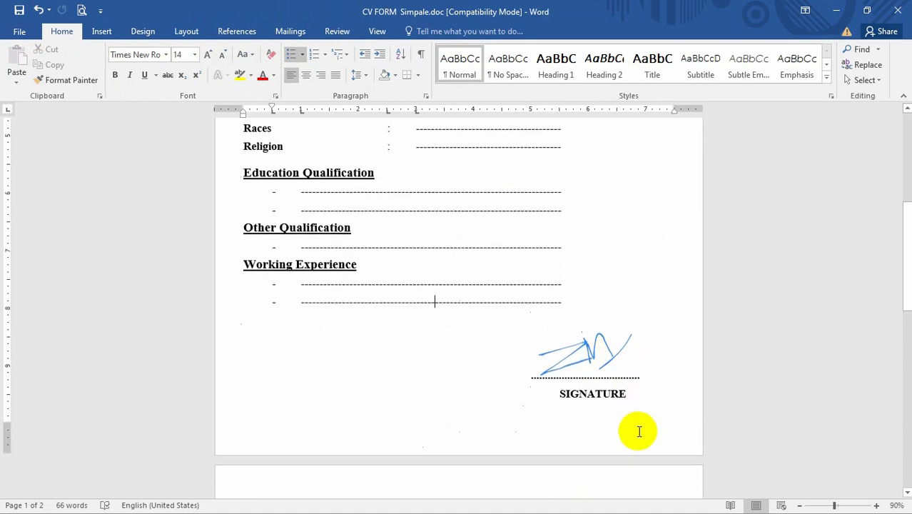
scroll(514, 309, up, 5)
scroll(514, 310, down, 4)
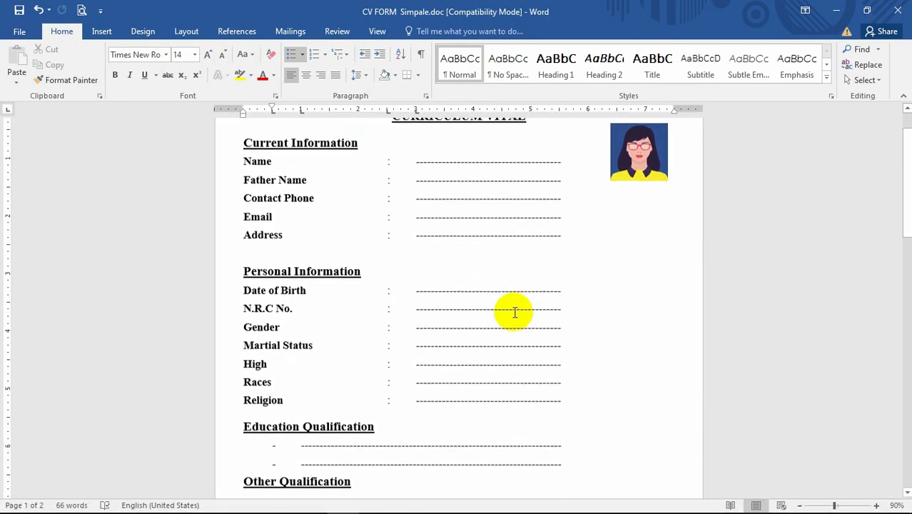
scroll(516, 312, up, 5)
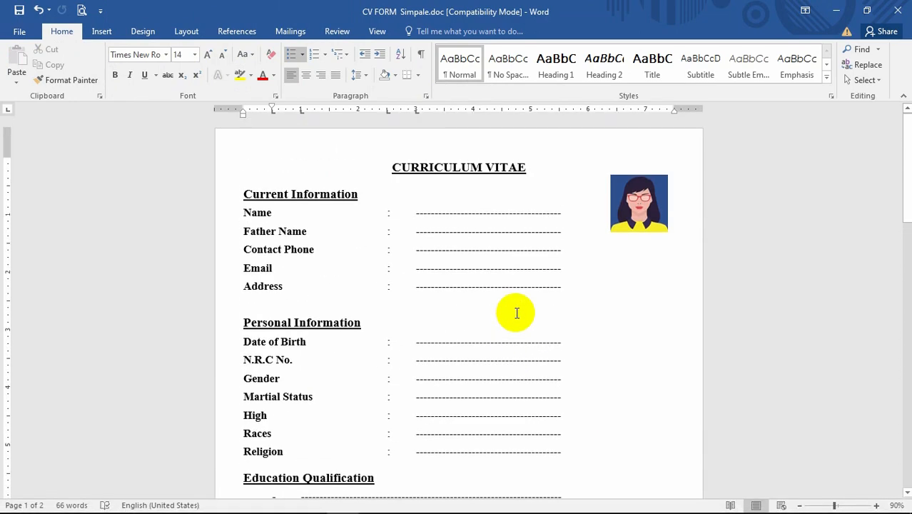
scroll(514, 319, down, 5)
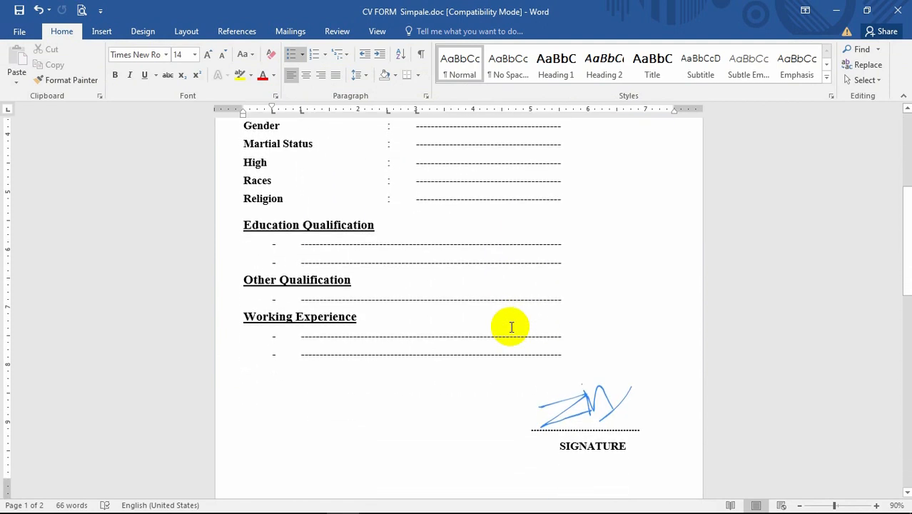